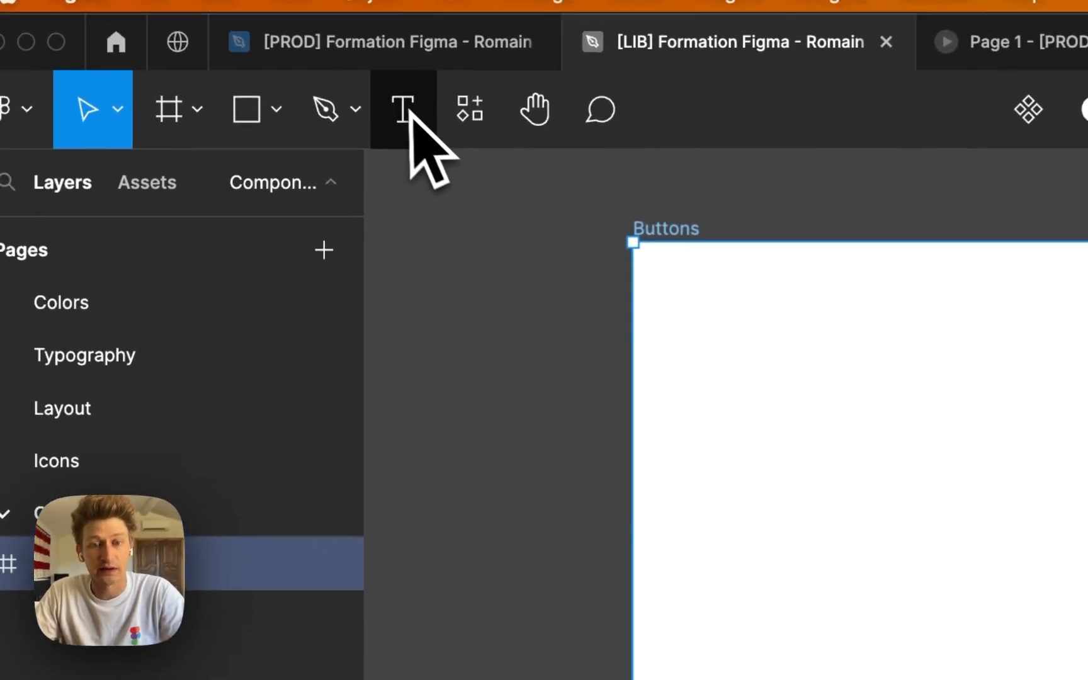
Add a text layer reading "Button" inside the Buttons frame.
{"action": "left_click", "coordinate": [218, 67]}
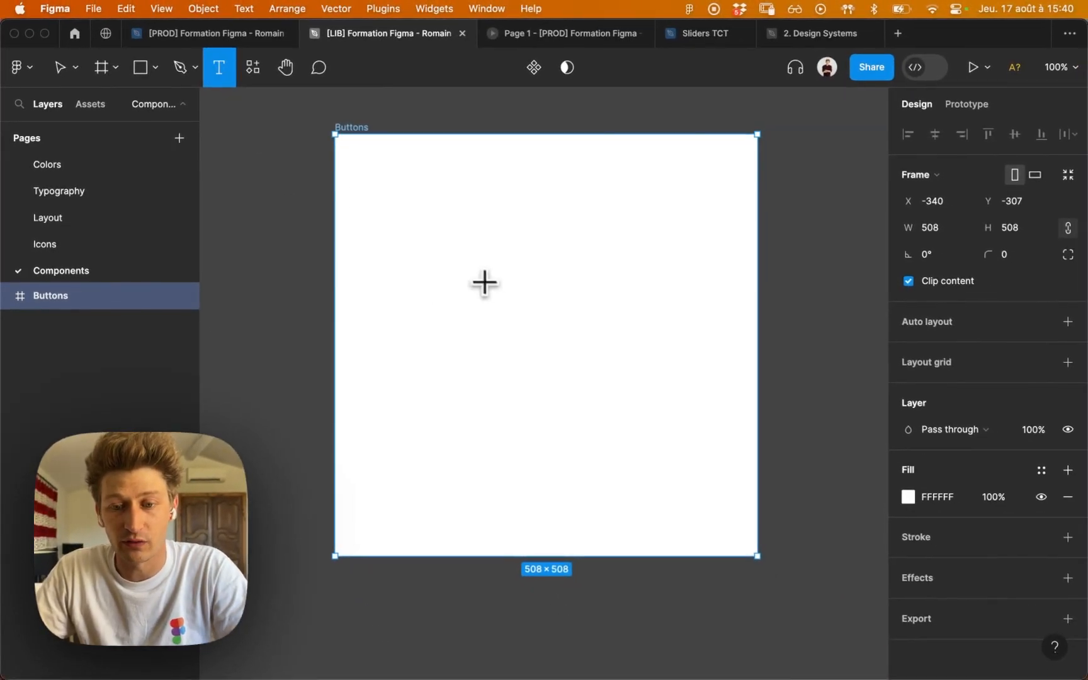
{"action": "left_click", "coordinate": [501, 286]}
{"action": "type", "text": "Button"}
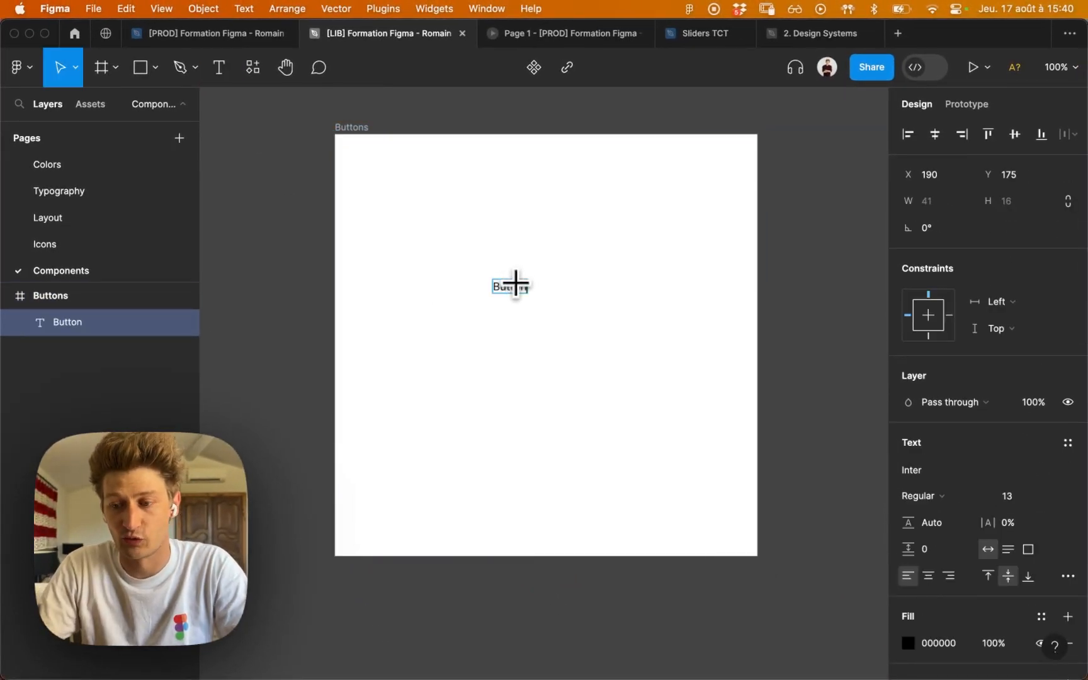
{"action": "key", "text": "Escape"}
{"action": "key", "text": "super+plus"}
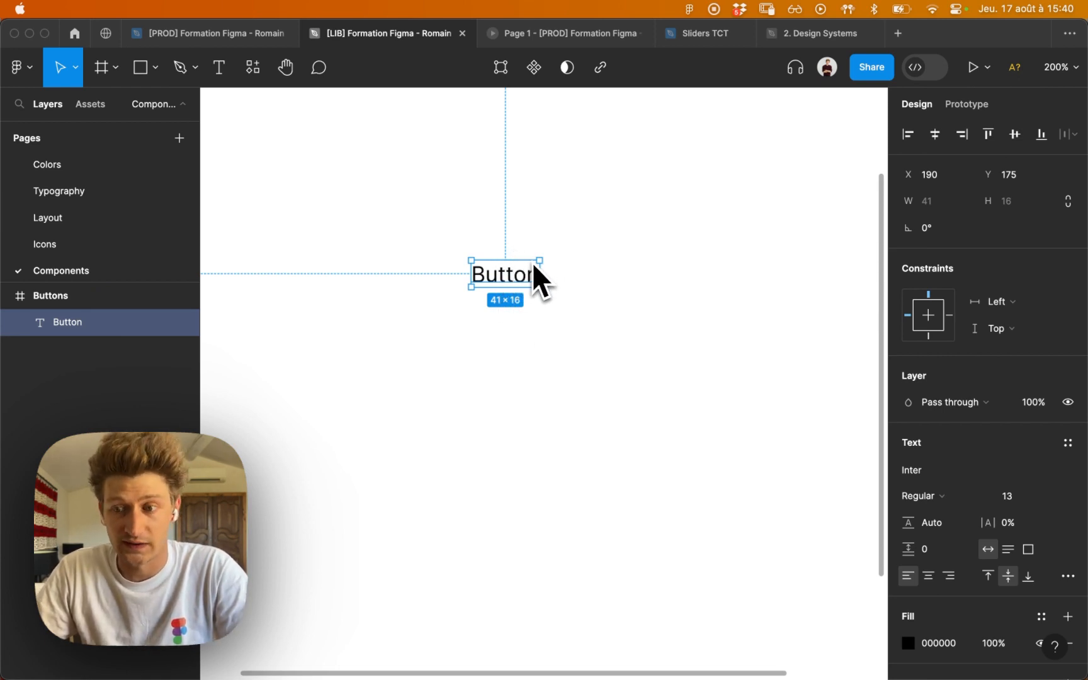
Give the Button text the Body Regular style, centred alignment and the Dark/Primary Gray colour style.
{"action": "left_click", "coordinate": [1068, 443]}
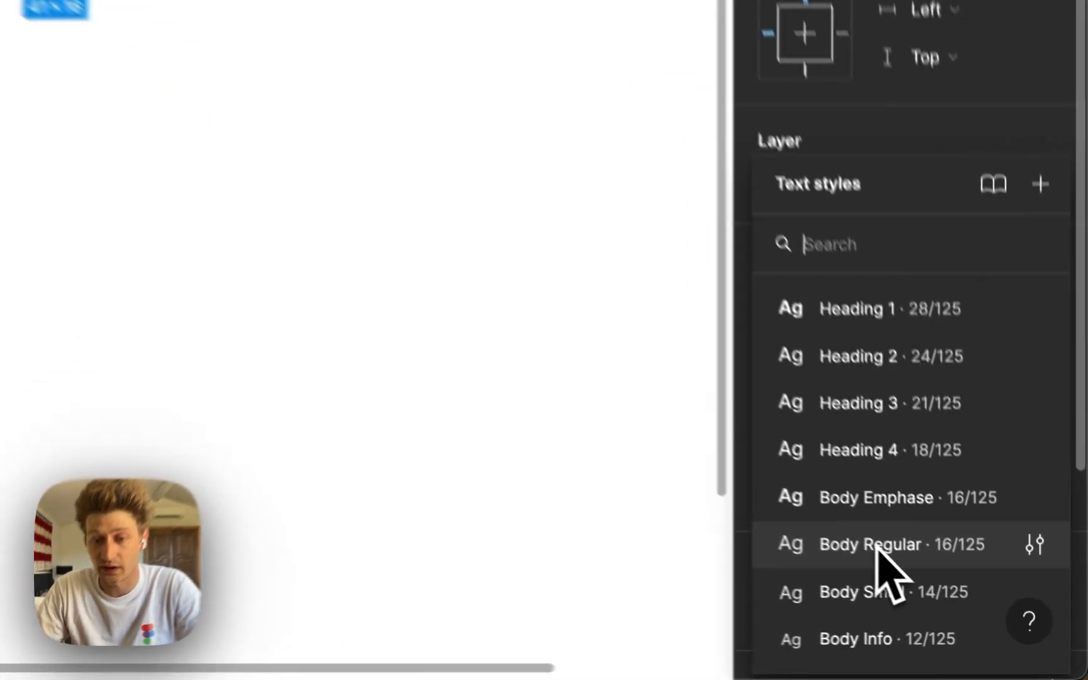
{"action": "left_click", "coordinate": [965, 605]}
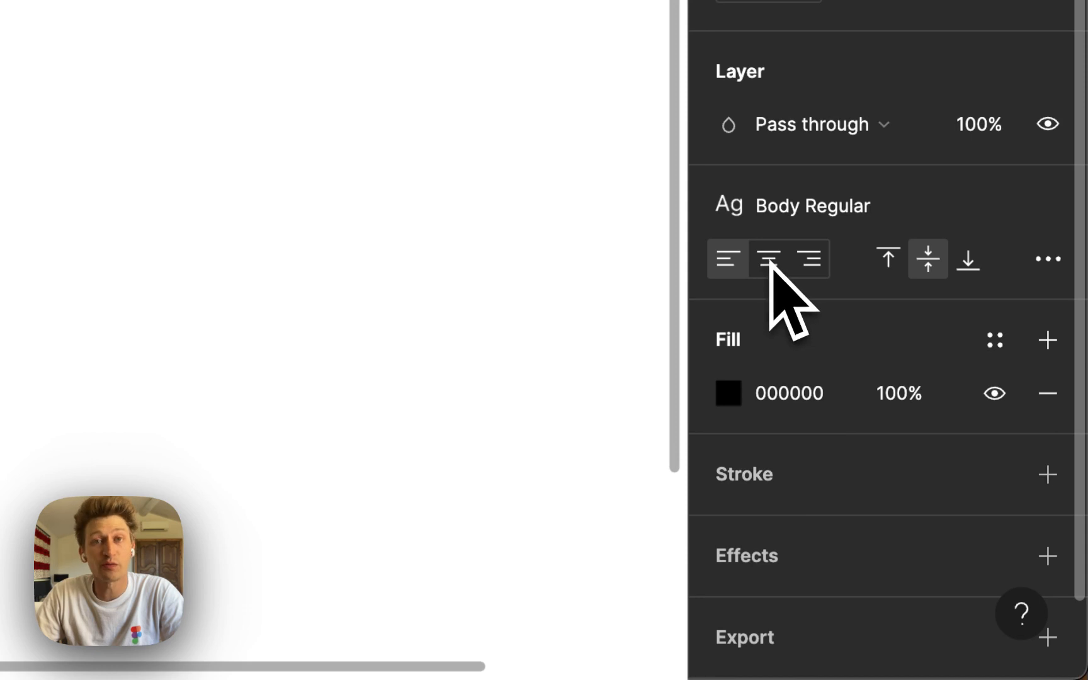
{"action": "left_click", "coordinate": [768, 264]}
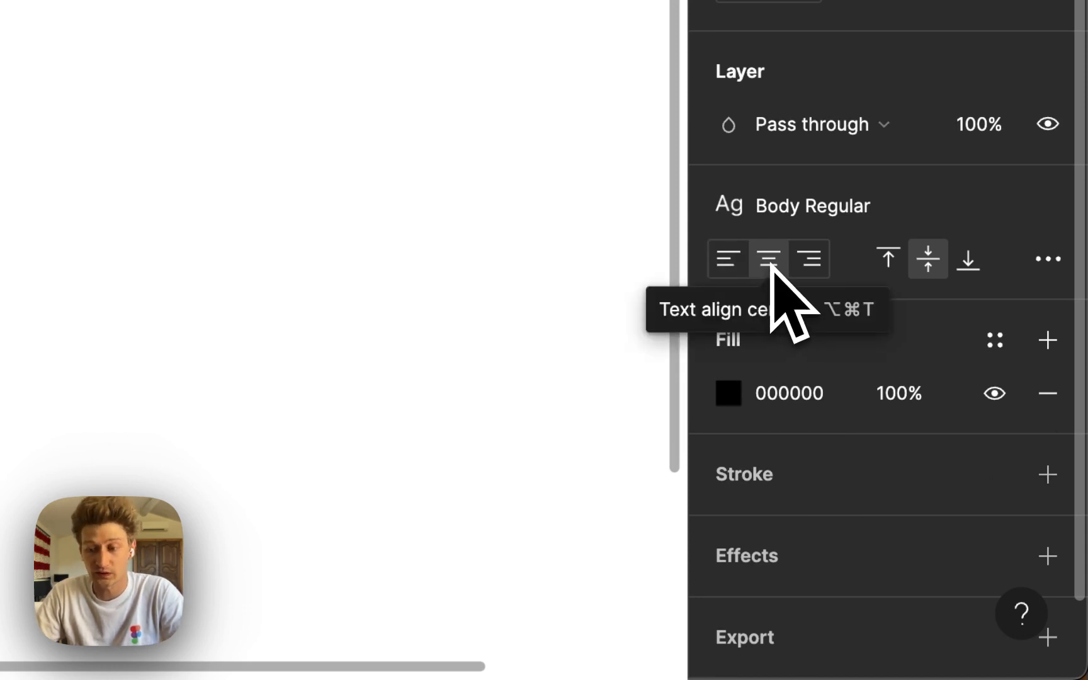
{"action": "left_click", "coordinate": [997, 341]}
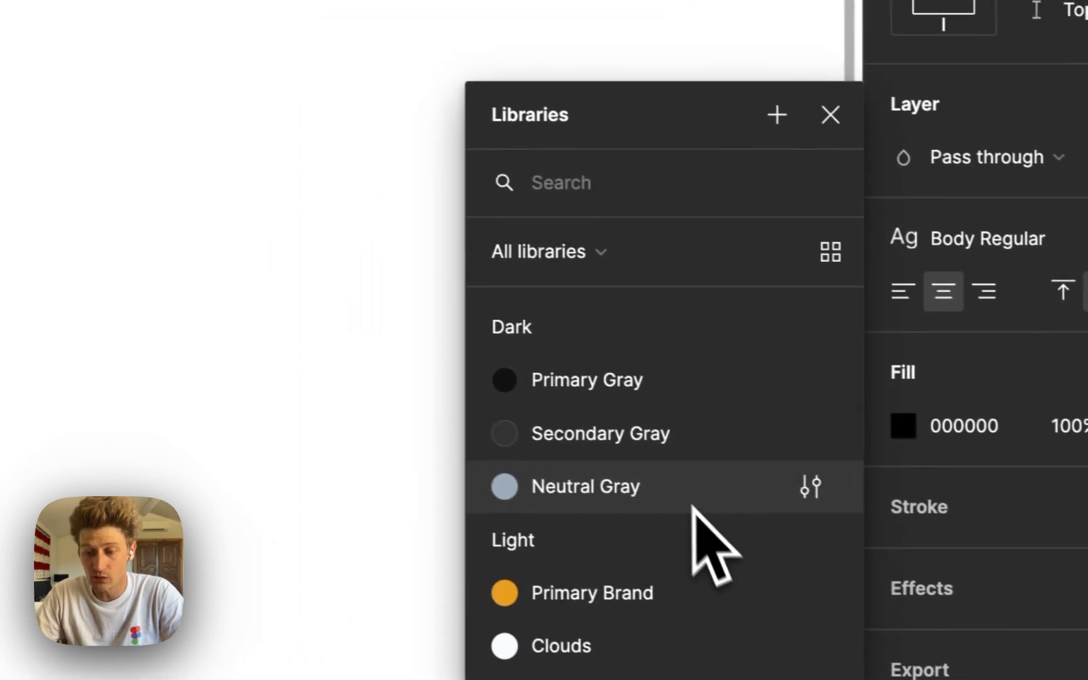
{"action": "left_click", "coordinate": [687, 380]}
{"action": "left_click", "coordinate": [333, 194]}
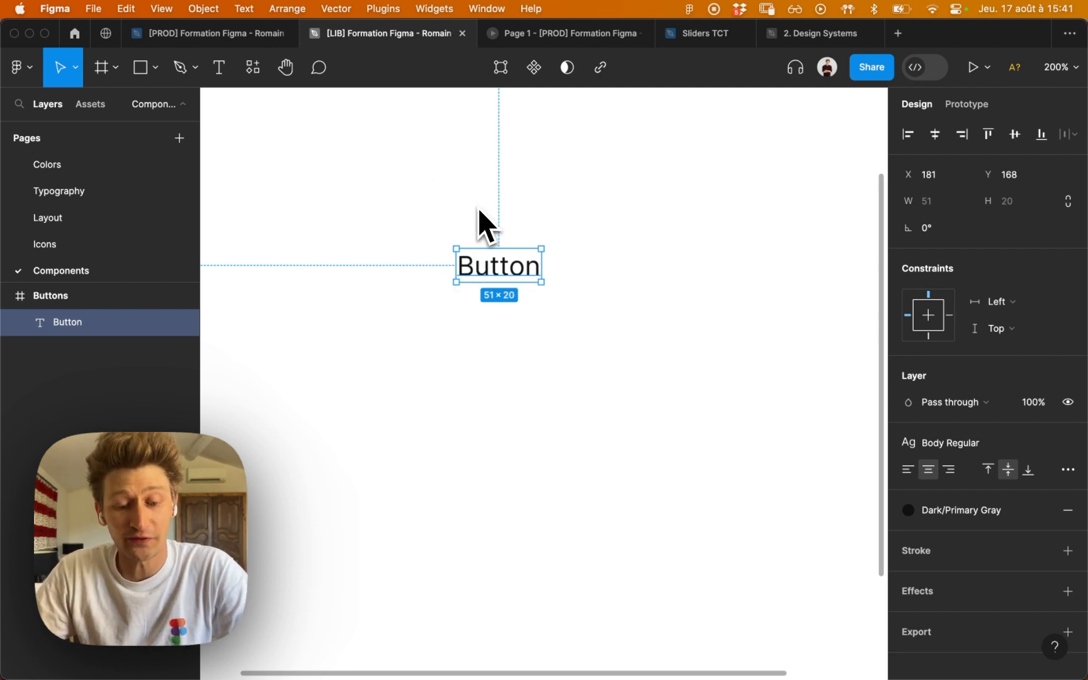
Wrap the Button text in an auto layout frame and name the frame Button.
{"action": "key", "text": "shift+a"}
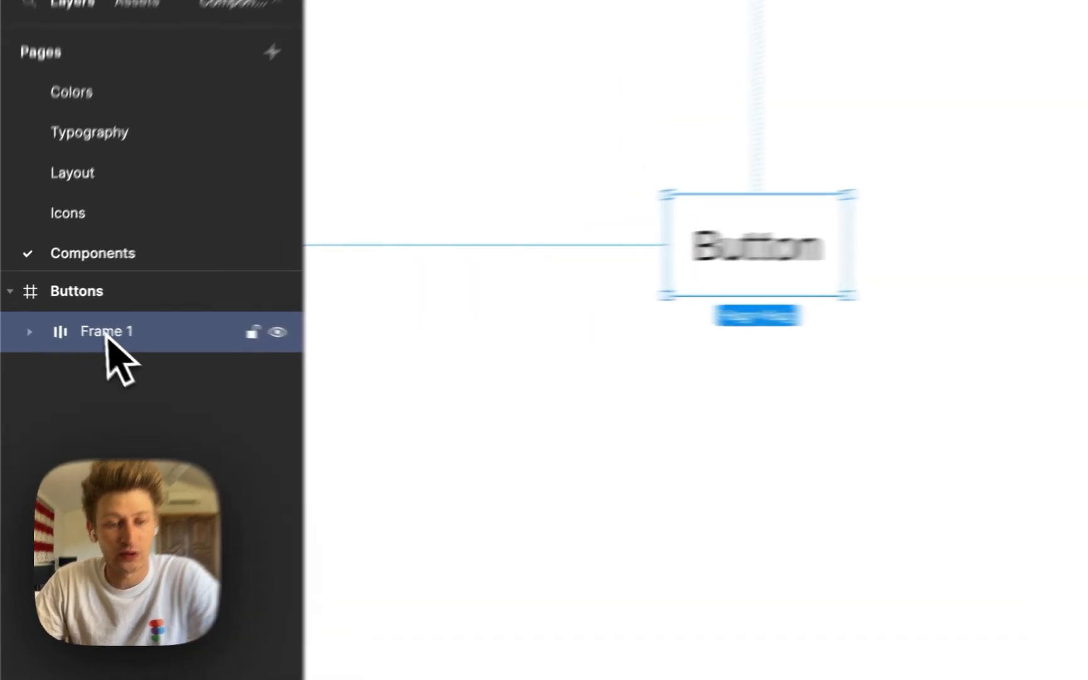
{"action": "double_click", "coordinate": [71, 323]}
{"action": "type", "text": "Butt"}
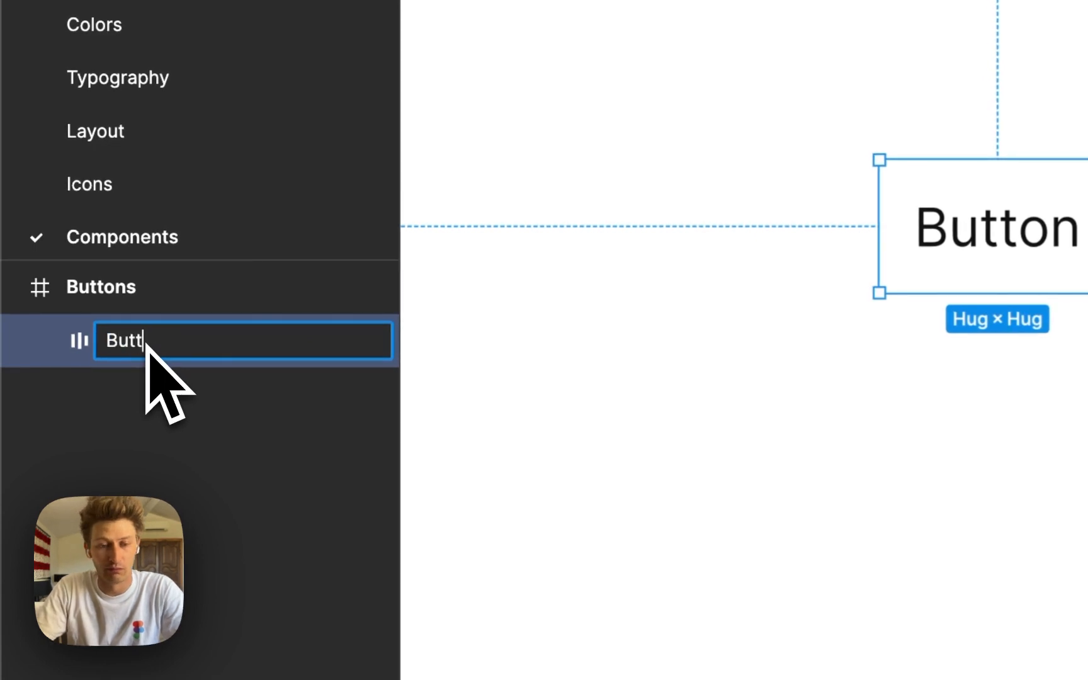
{"action": "type", "text": "on"}
{"action": "key", "text": "Return"}
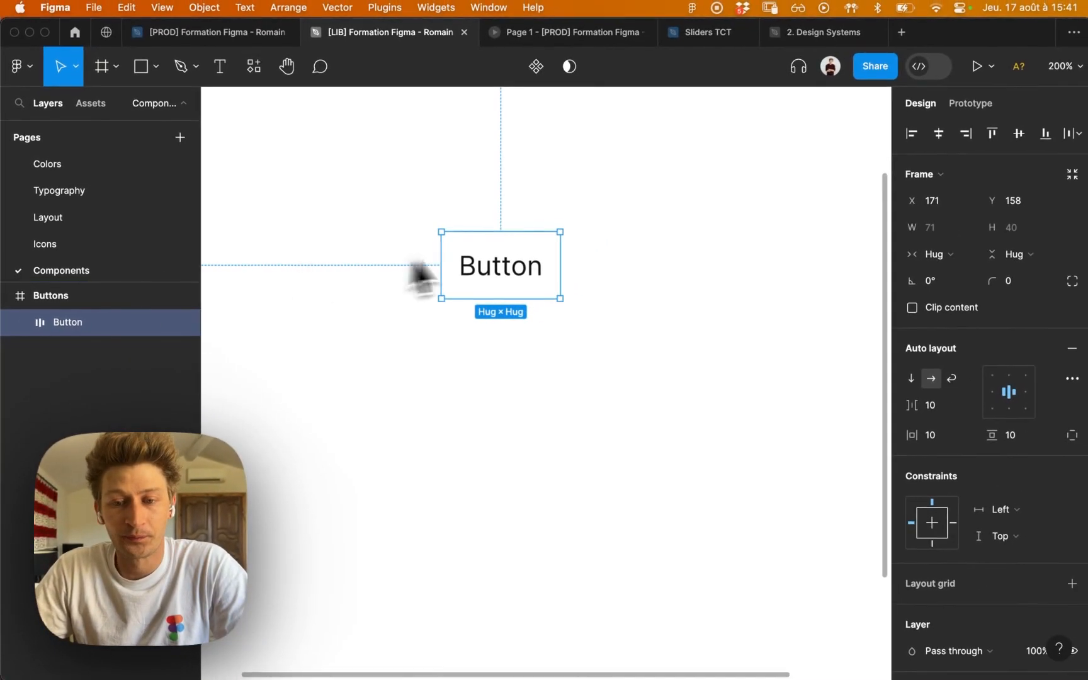
Fill the Button frame with the Light/Primary Brand colour style and set its corner radius to 4.
{"action": "scroll", "coordinate": [1033, 466], "scroll_direction": "down", "scroll_amount": 3}
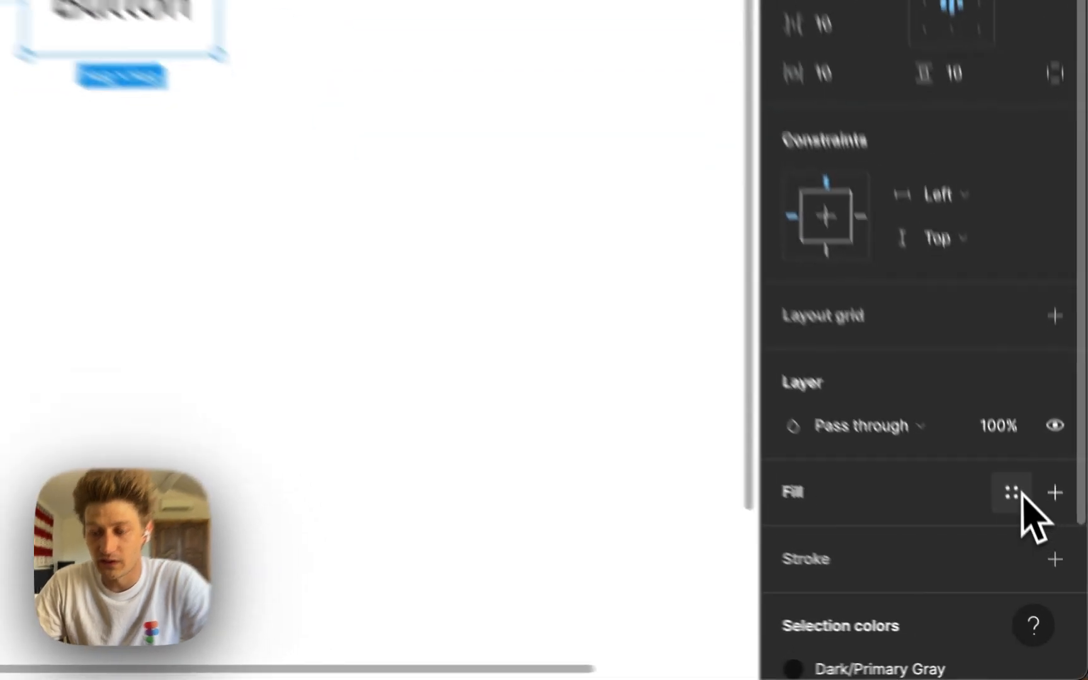
{"action": "left_click", "coordinate": [1042, 565]}
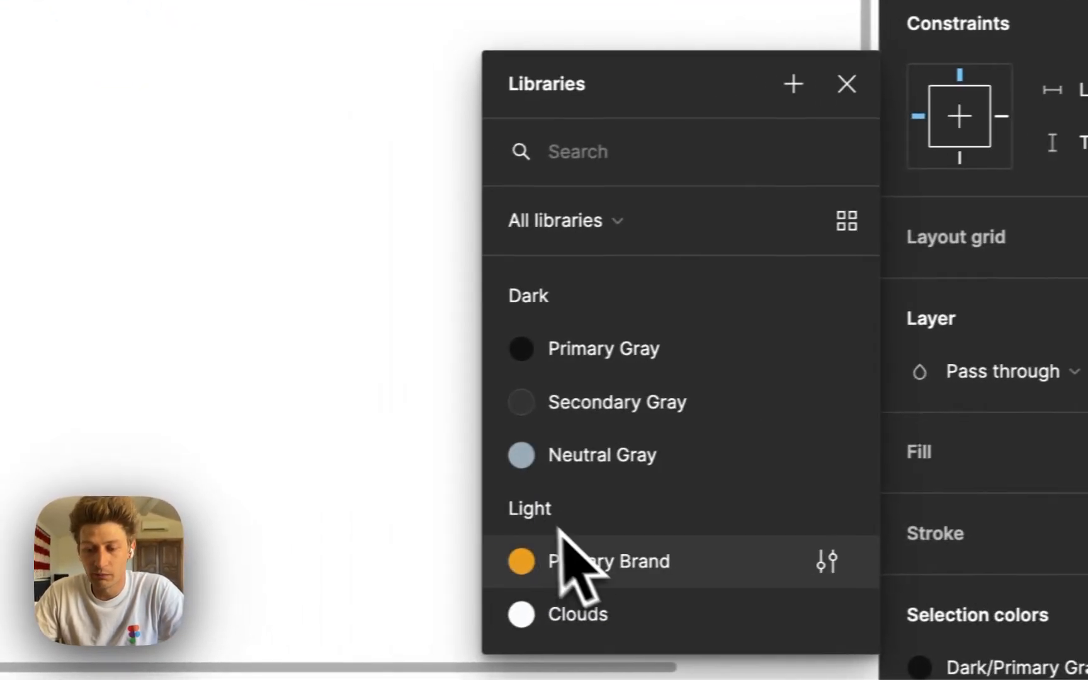
{"action": "left_click", "coordinate": [560, 535]}
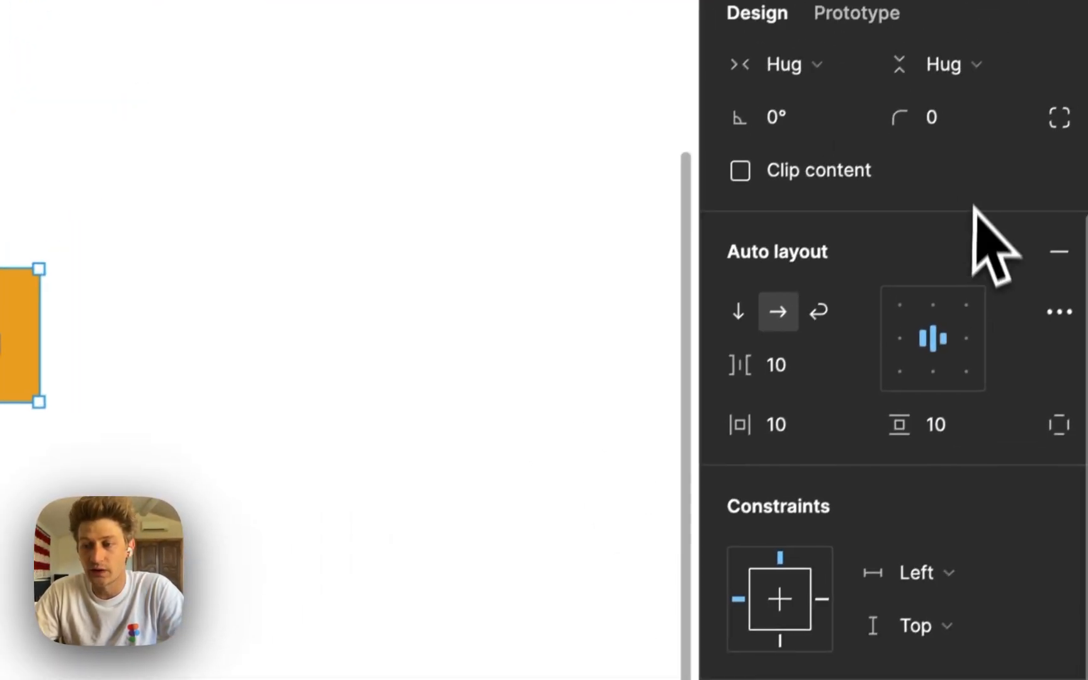
{"action": "left_click", "coordinate": [956, 128]}
{"action": "type", "text": "4"}
{"action": "key", "text": "Tab"}
{"action": "left_click", "coordinate": [215, 265]}
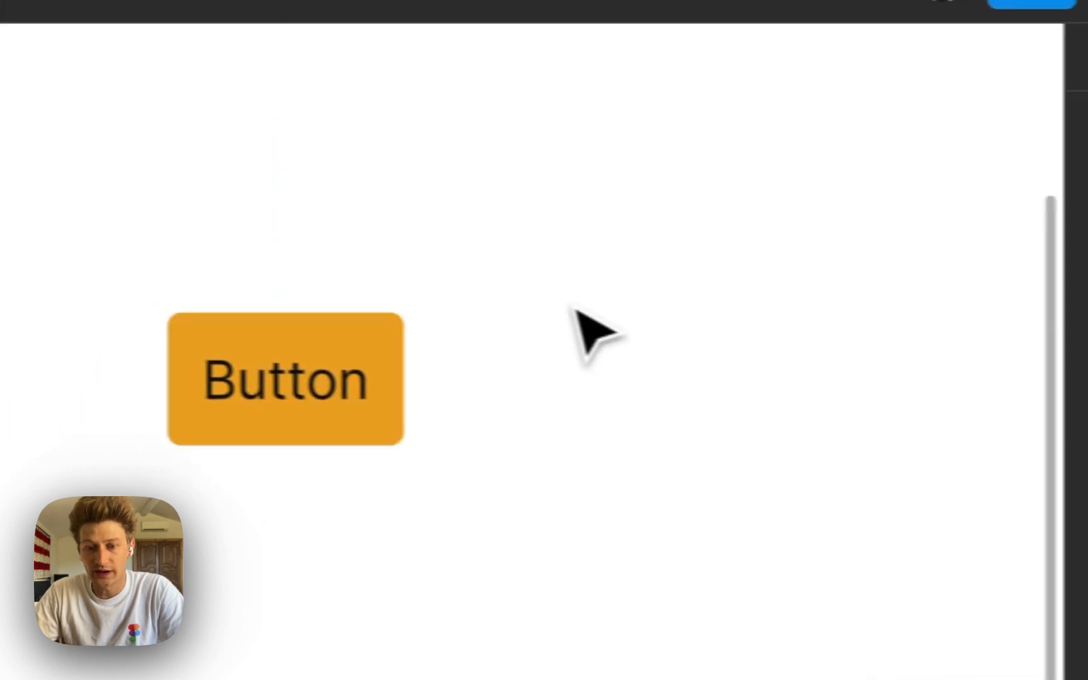
Replace the text inside the orange button with "Figma".
{"action": "left_click_drag", "start_coordinate": [367, 410], "coordinate": [362, 394]}
{"action": "left_click", "coordinate": [244, 276], "text": "super"}
{"action": "left_click_drag", "start_coordinate": [273, 285], "coordinate": [256, 222]}
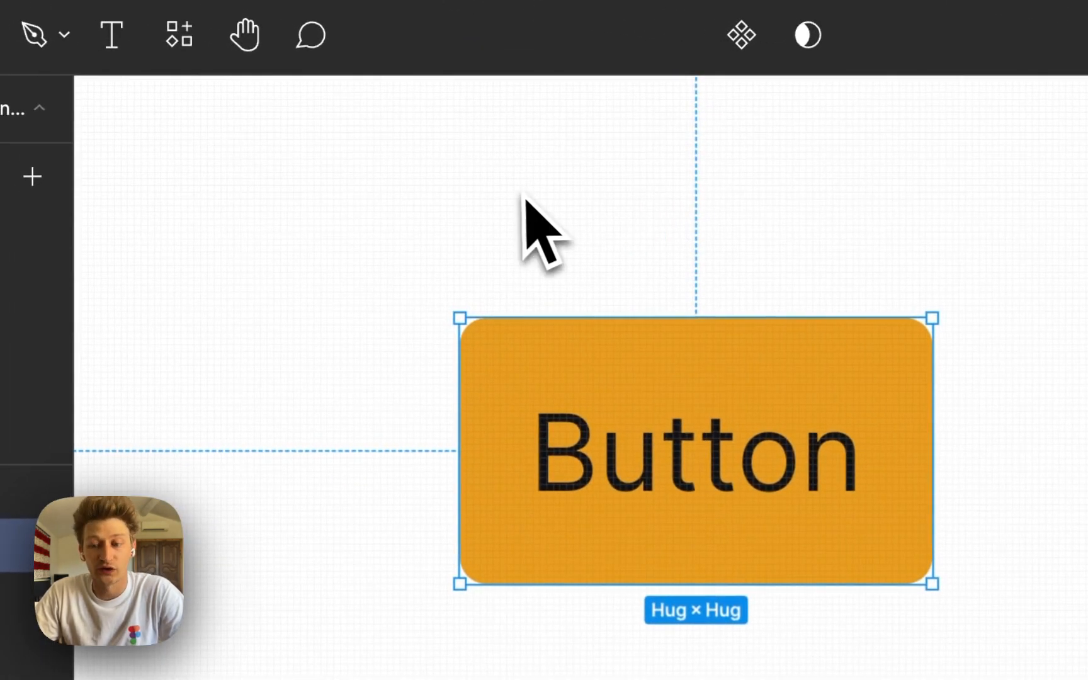
{"action": "double_click", "coordinate": [655, 460]}
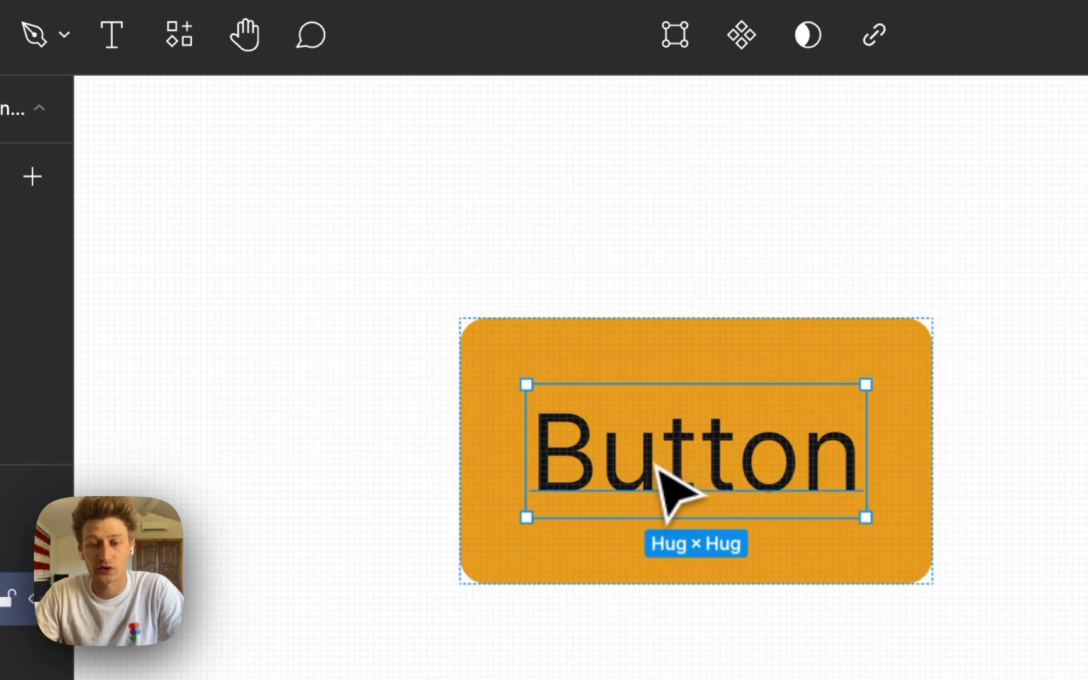
{"action": "double_click", "coordinate": [664, 482]}
{"action": "type", "text": "Figma"}
{"action": "key", "text": "Escape"}
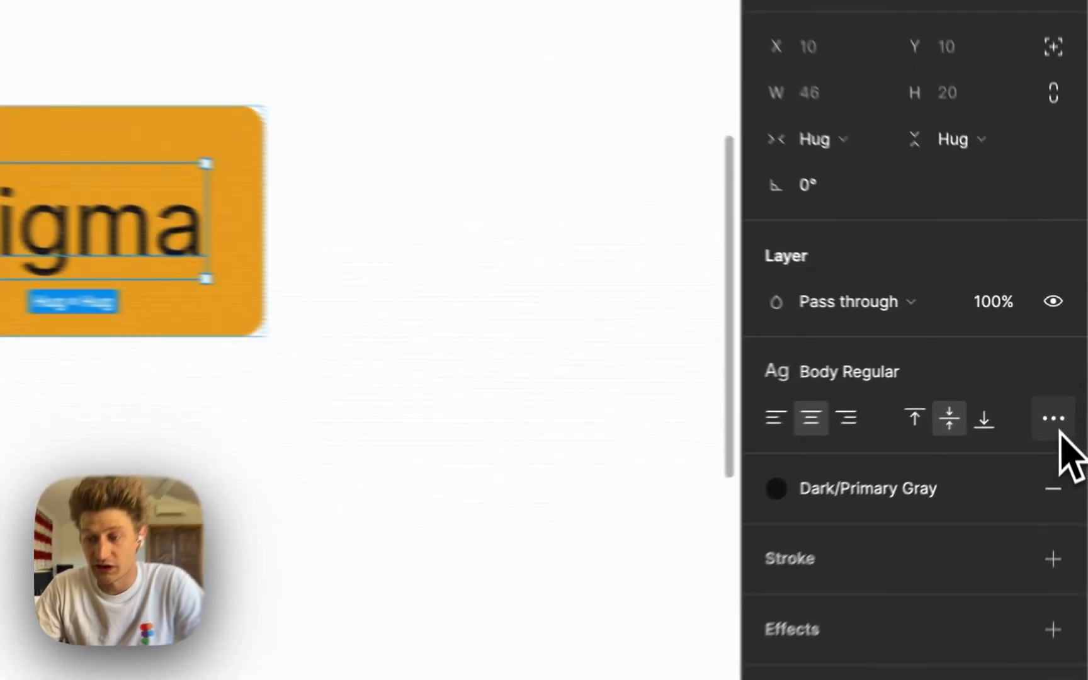
Look at the type settings of the button's text layer.
{"action": "left_click", "coordinate": [1069, 390]}
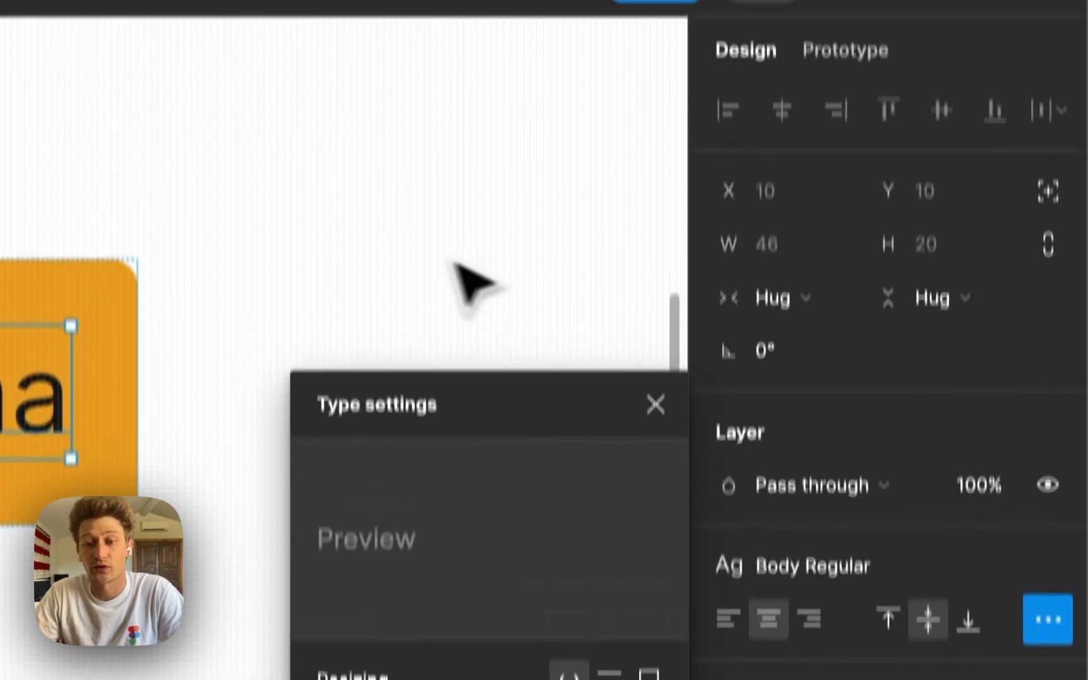
{"action": "left_click", "coordinate": [474, 92]}
Convert the Figma button frame into a component and place an instance of it below.
{"action": "left_click", "coordinate": [208, 504]}
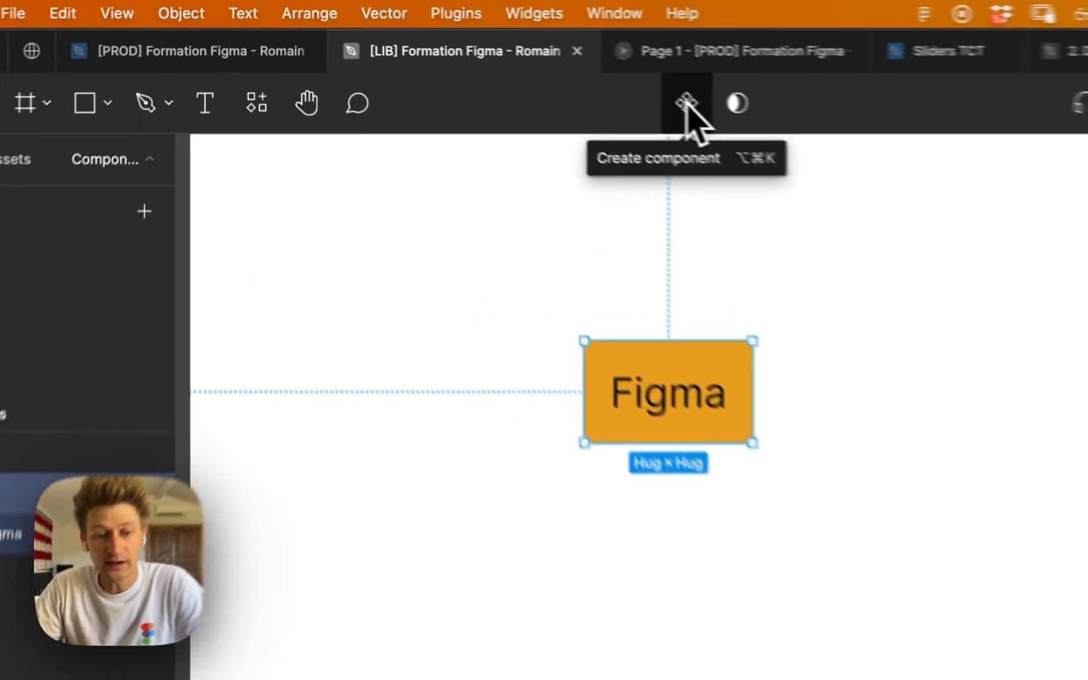
{"action": "left_click", "coordinate": [534, 66]}
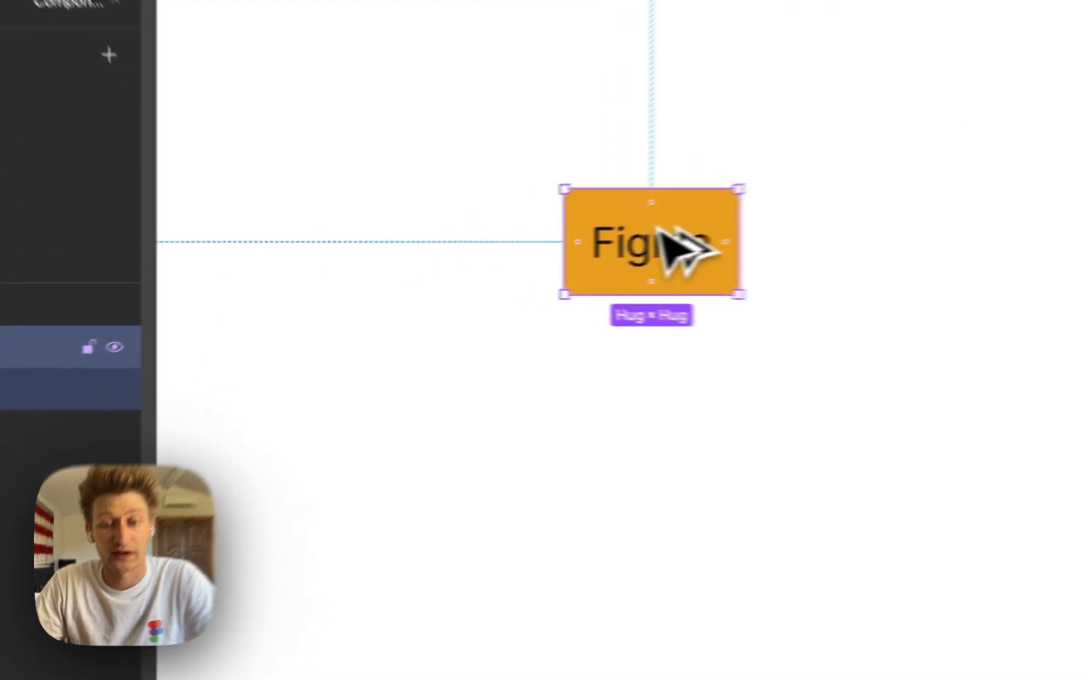
{"action": "left_click_drag", "start_coordinate": [534, 259], "coordinate": [500, 344]}
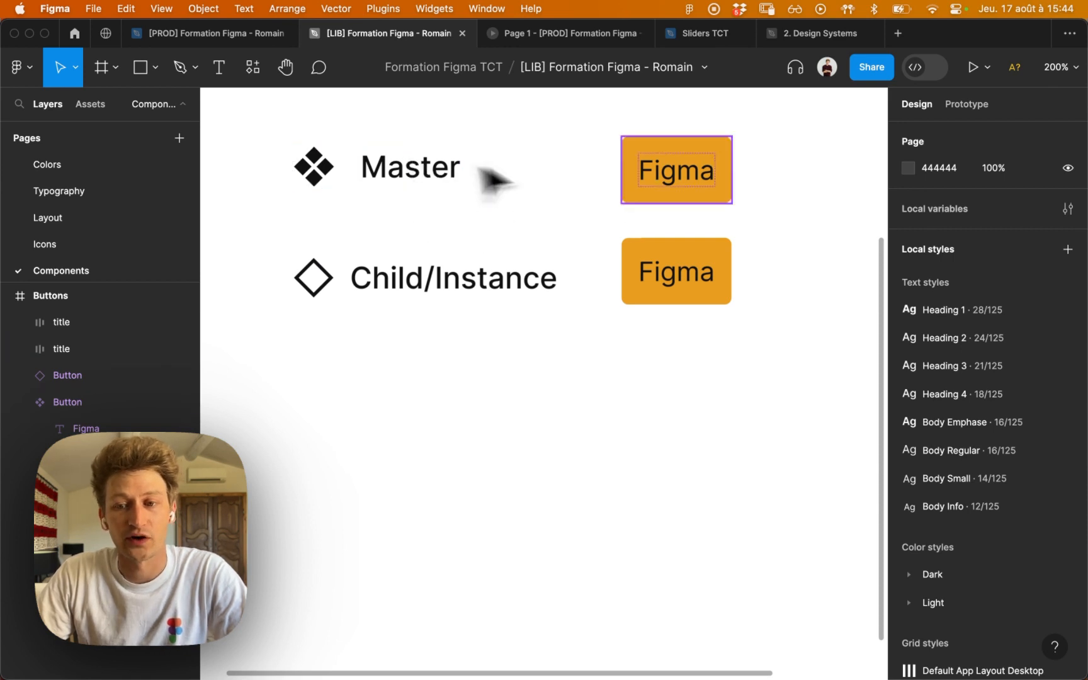
Duplicate the button instance and the Child/Instance label downwards to form a third row.
{"action": "left_click", "coordinate": [716, 173]}
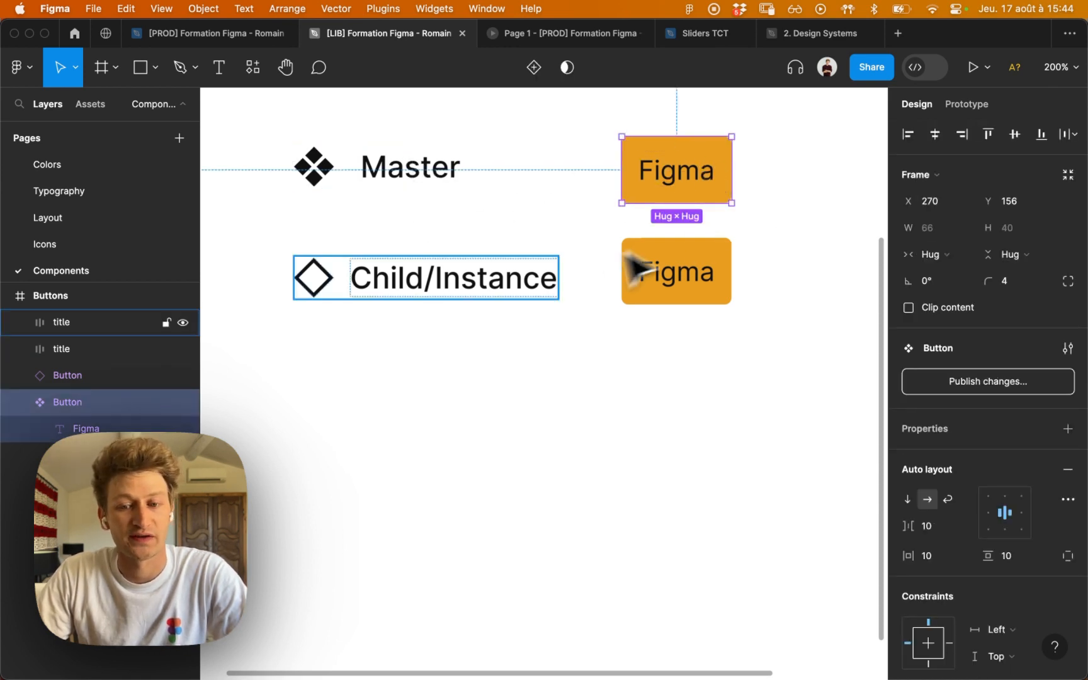
{"action": "left_click", "coordinate": [690, 262]}
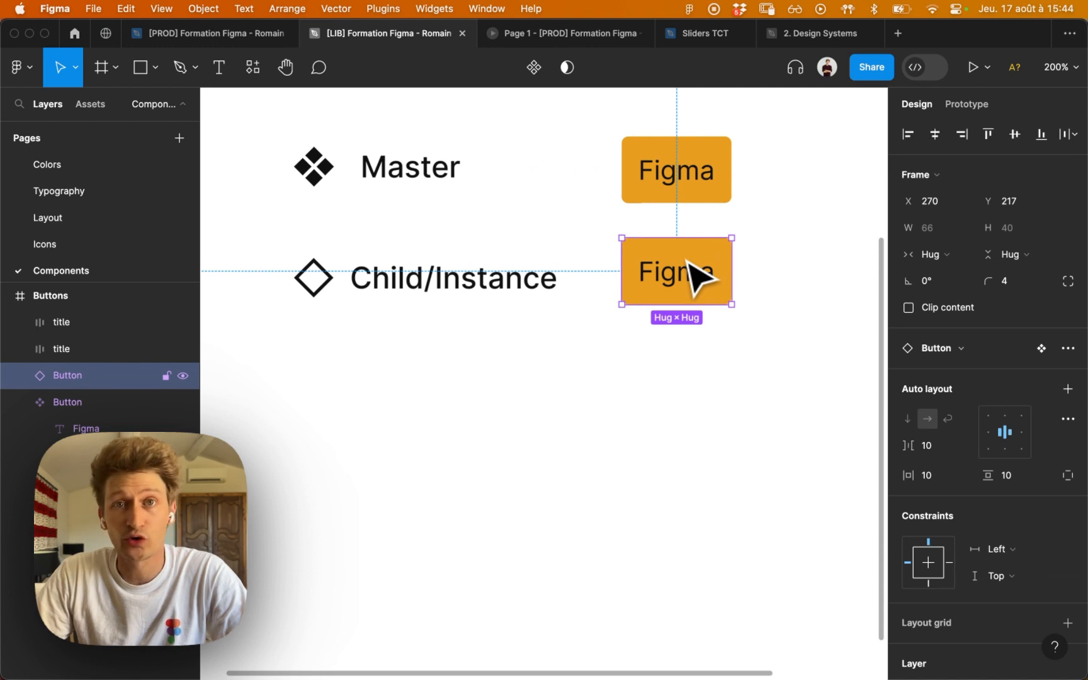
{"action": "left_click_drag", "start_coordinate": [669, 250], "coordinate": [680, 398]}
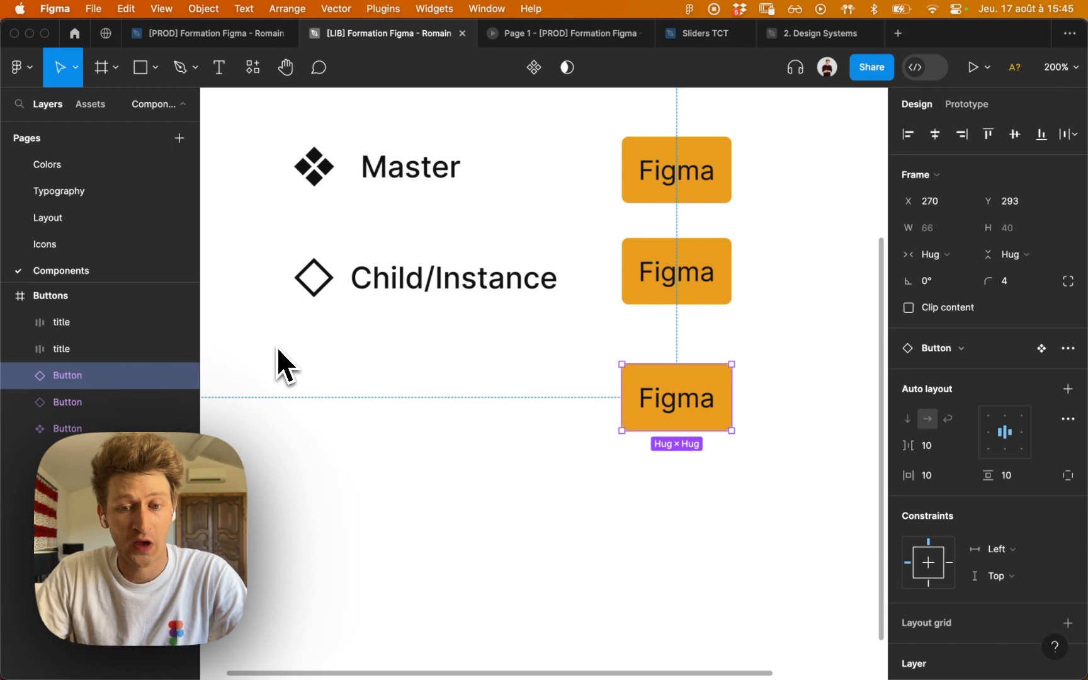
{"action": "left_click", "coordinate": [465, 282]}
{"action": "left_click_drag", "start_coordinate": [445, 283], "coordinate": [445, 386]}
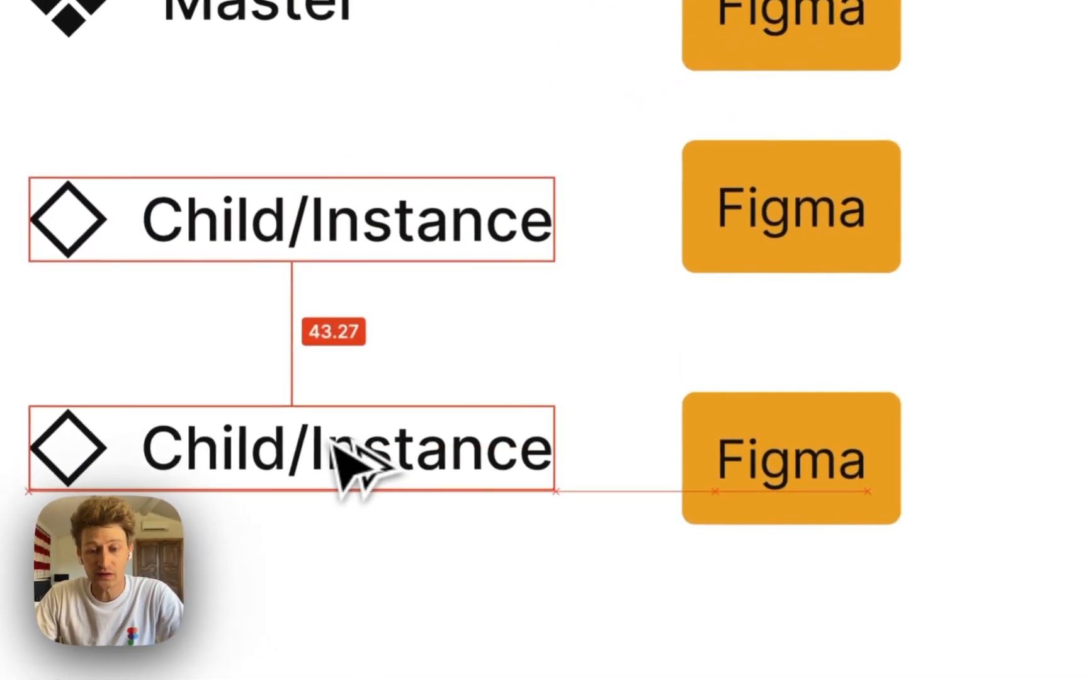
{"action": "left_click_drag", "start_coordinate": [334, 439], "coordinate": [802, 459]}
Change the duplicated label's text in the third row to "Child overide".
{"action": "double_click", "coordinate": [364, 453]}
{"action": "double_click", "coordinate": [335, 444]}
{"action": "left_click", "coordinate": [330, 453]}
{"action": "key", "text": "BackSpace"}
{"action": "type", "text": "o"}
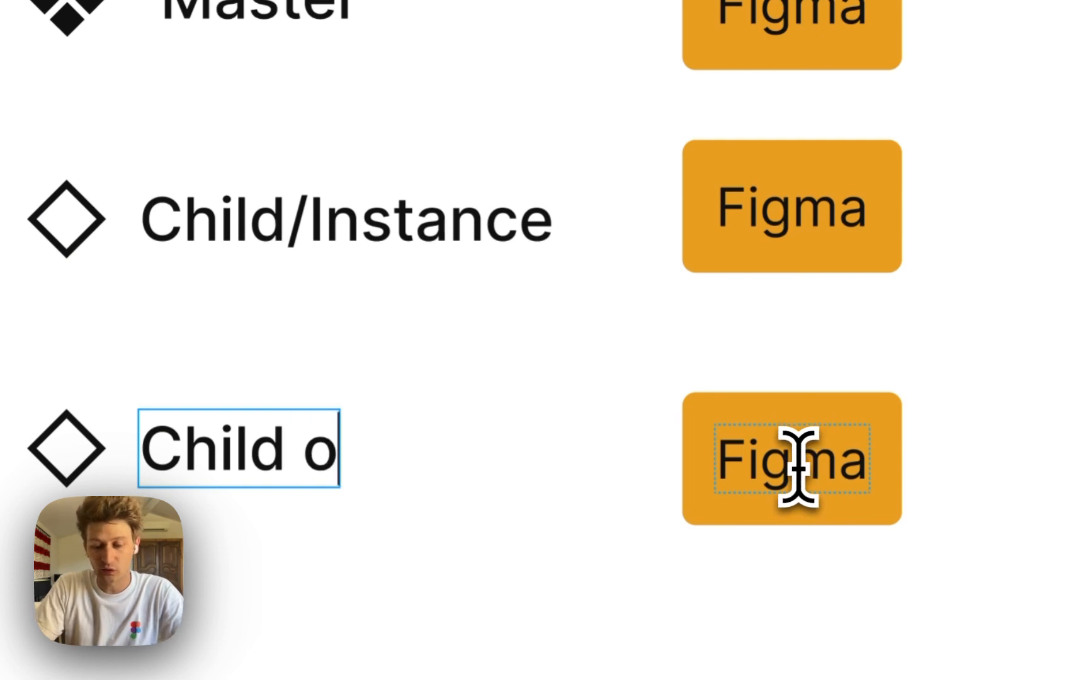
{"action": "type", "text": "veride"}
{"action": "key", "text": "Escape"}
{"action": "key", "text": "Escape"}
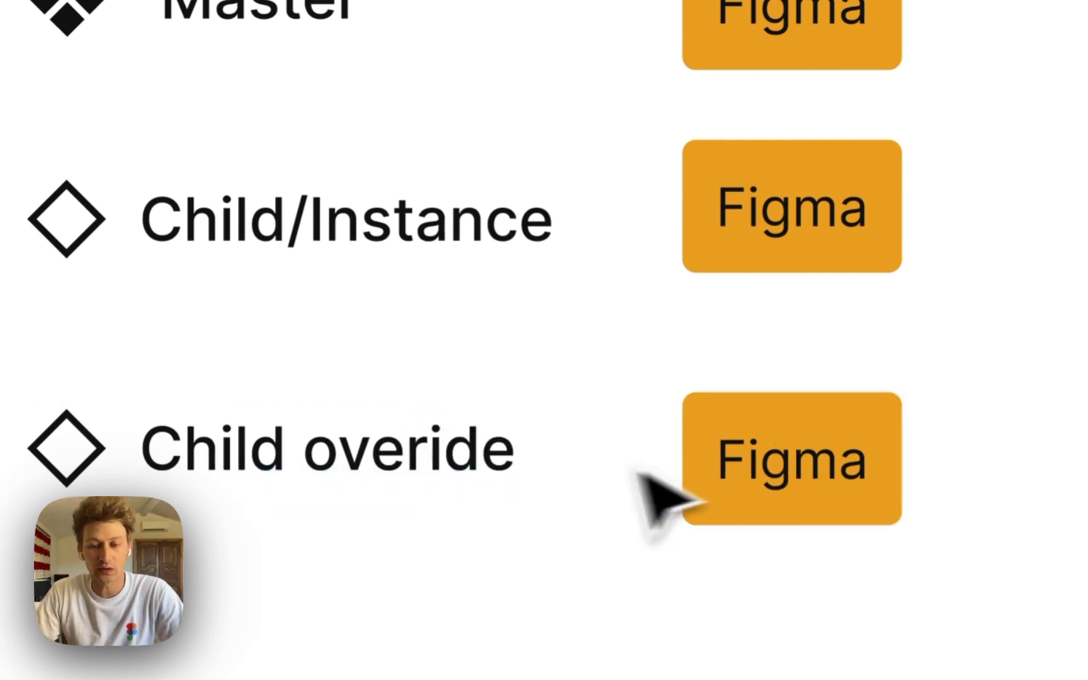
Move the Child overide label so it lines up vertically with the third row's button.
{"action": "left_click", "coordinate": [388, 439]}
{"action": "mouse_move", "coordinate": [397, 449]}
{"action": "left_mouse_down"}
{"action": "mouse_move", "coordinate": [383, 474]}
{"action": "mouse_move", "coordinate": [381, 458]}
{"action": "left_mouse_up"}
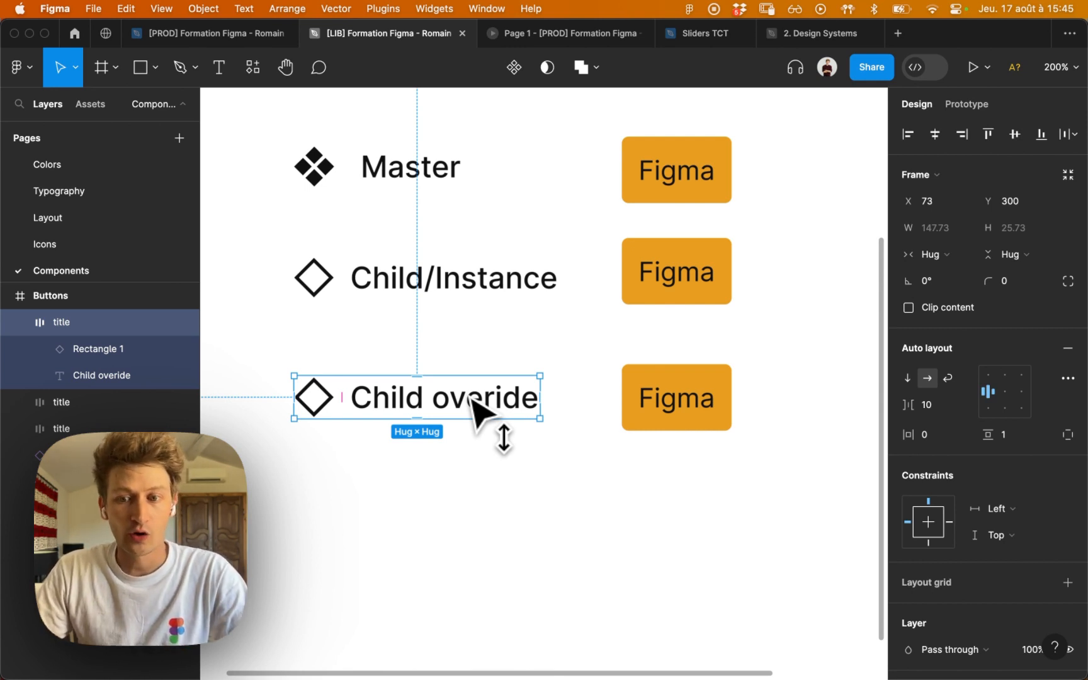
{"action": "left_click", "coordinate": [580, 342]}
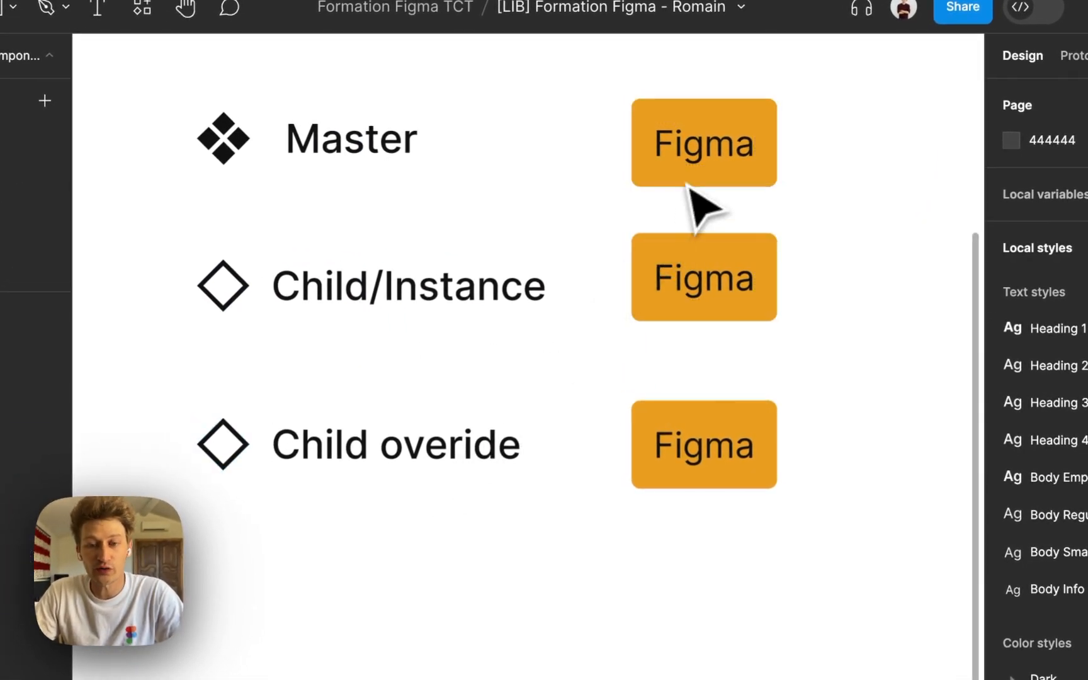
Change the master button component's fill to the Dark/Neutral Gray colour style.
{"action": "left_click", "coordinate": [749, 154]}
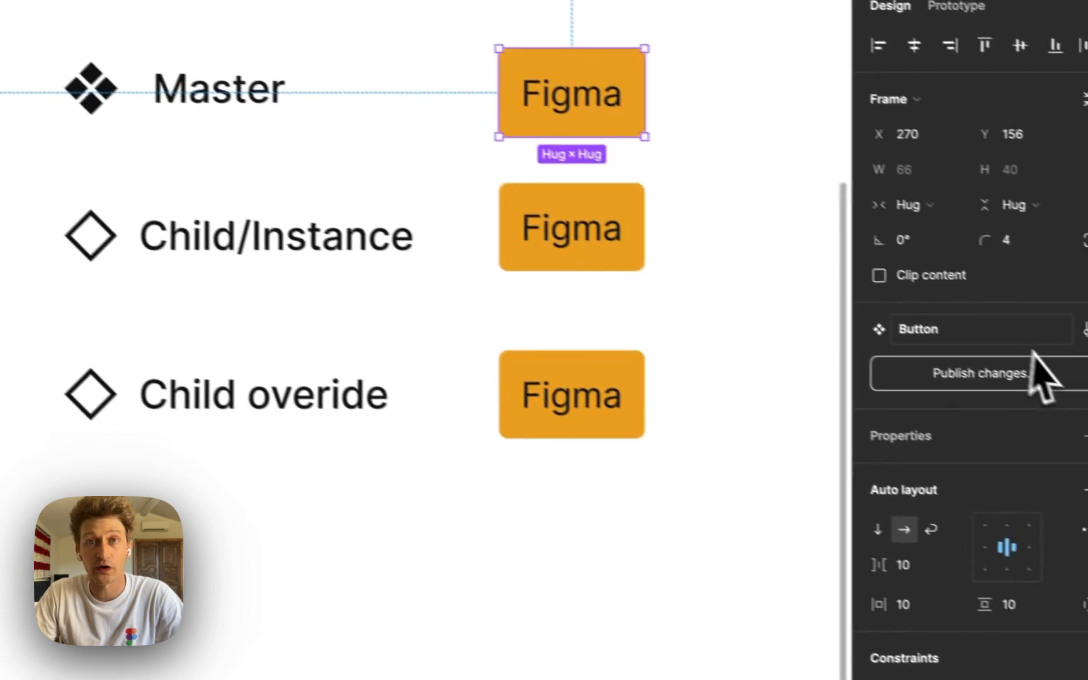
{"action": "scroll", "coordinate": [1001, 347], "scroll_direction": "down", "scroll_amount": 6}
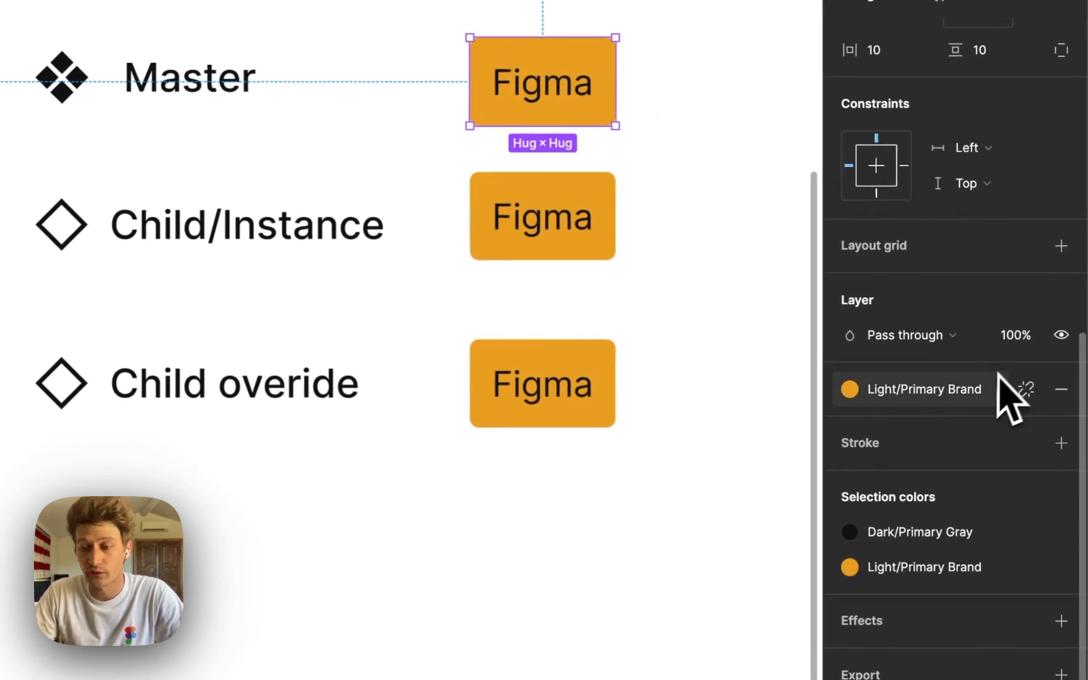
{"action": "left_click", "coordinate": [965, 390]}
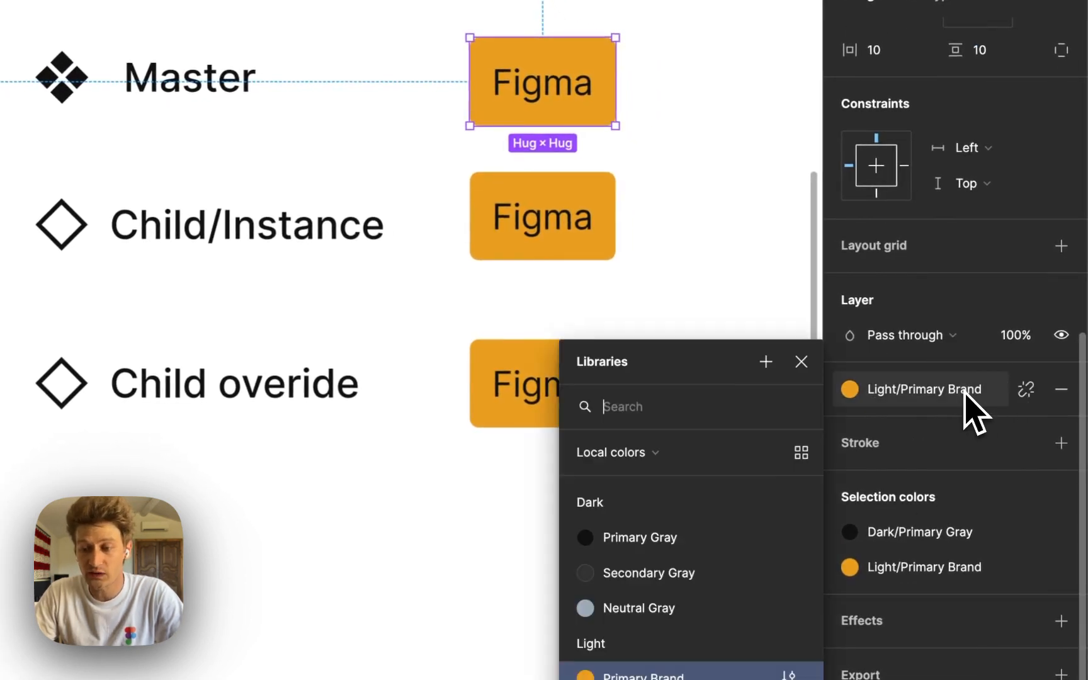
{"action": "left_click", "coordinate": [681, 610]}
{"action": "left_click", "coordinate": [600, 160]}
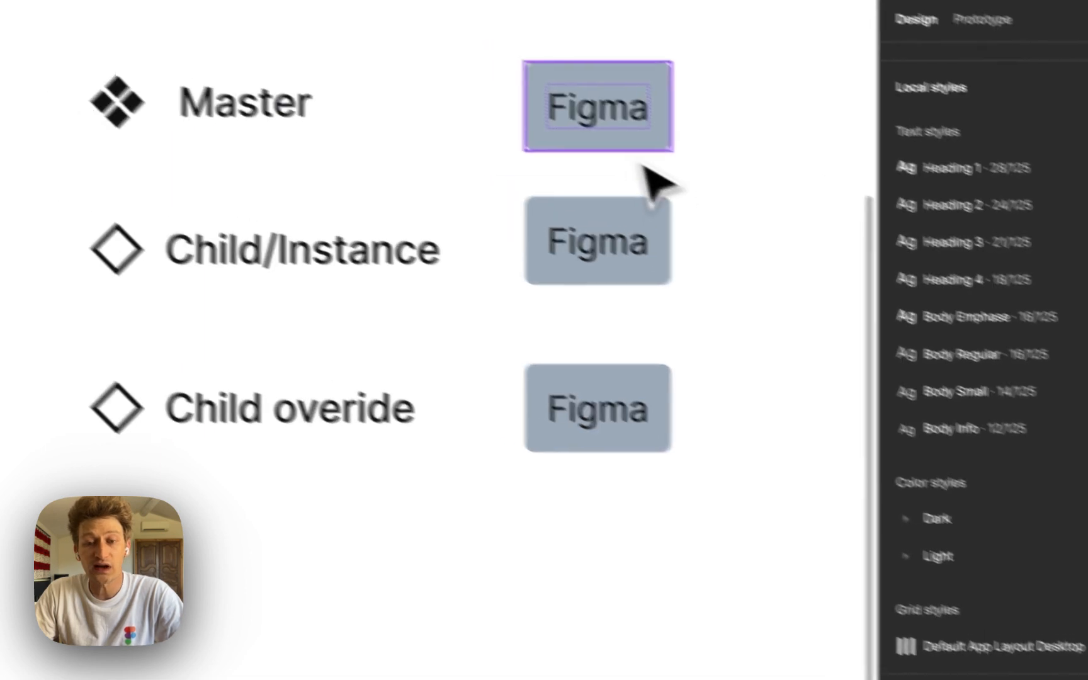
{"action": "left_click", "coordinate": [643, 142]}
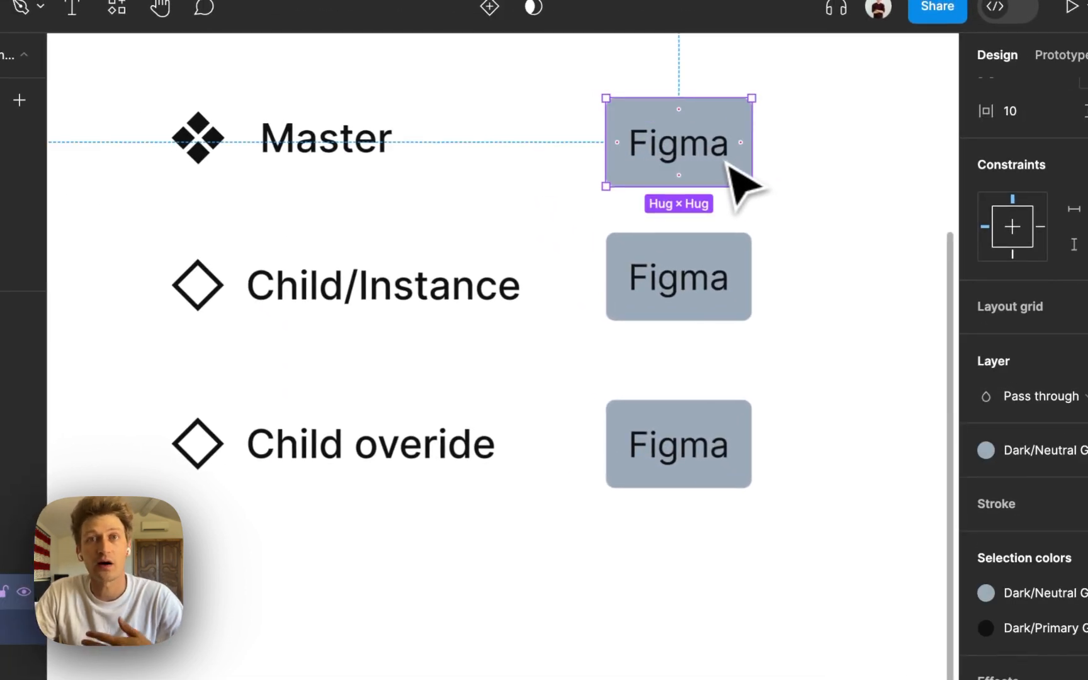
Change the fill of the button in the Child overide row to the Dark/Secondary Gray colour style.
{"action": "left_click", "coordinate": [698, 283]}
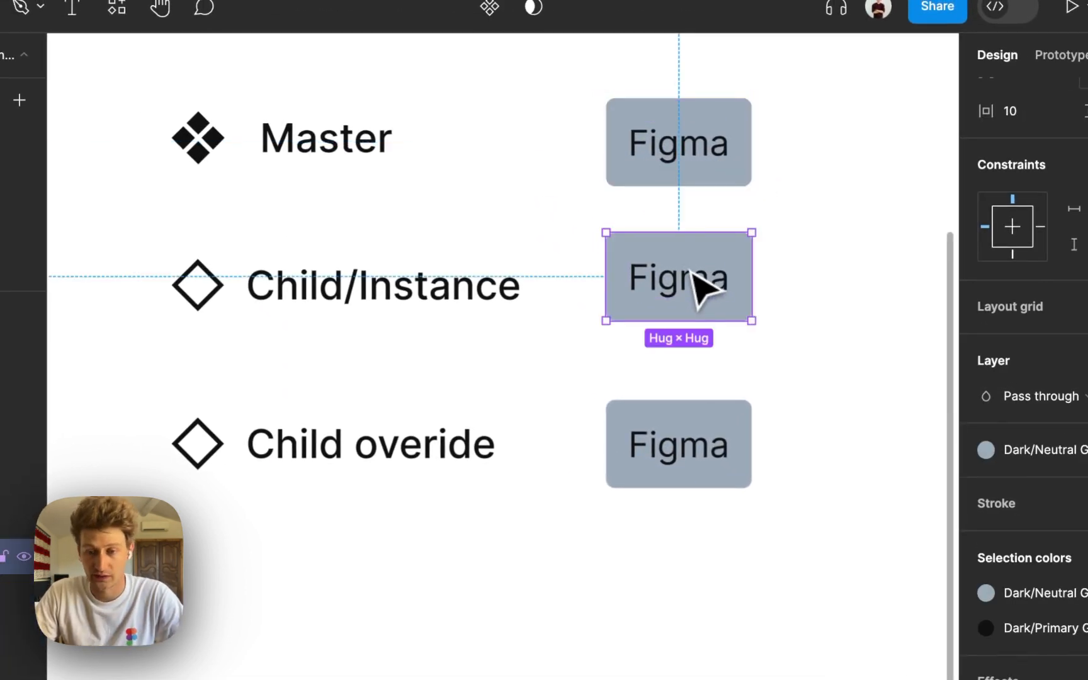
{"action": "left_click", "coordinate": [684, 459]}
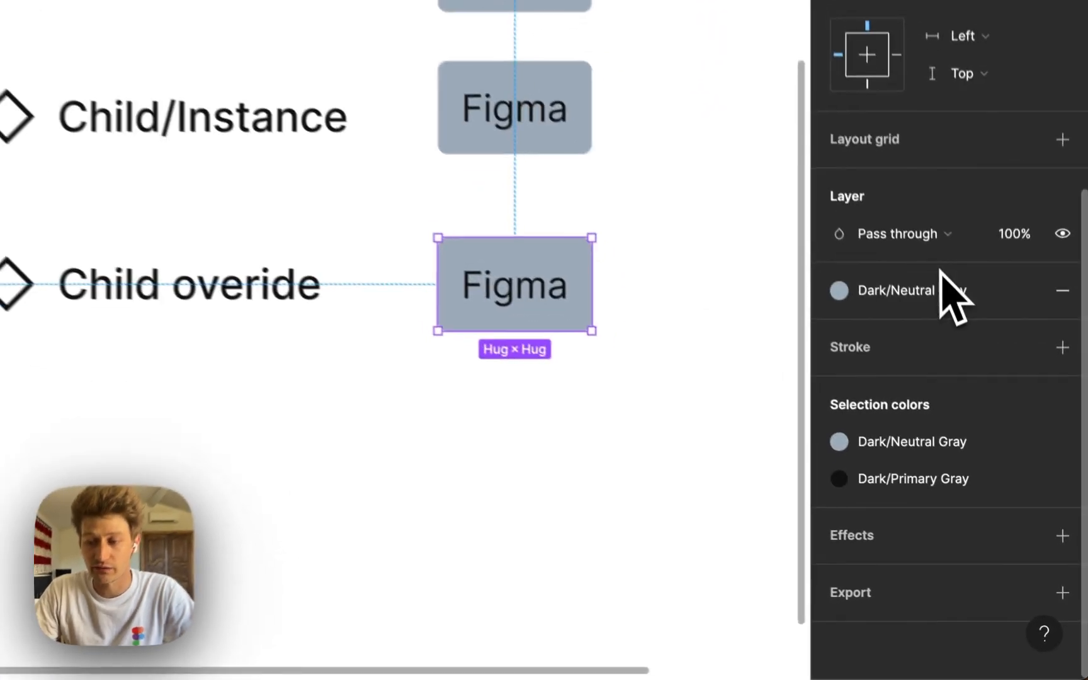
{"action": "left_click", "coordinate": [942, 273]}
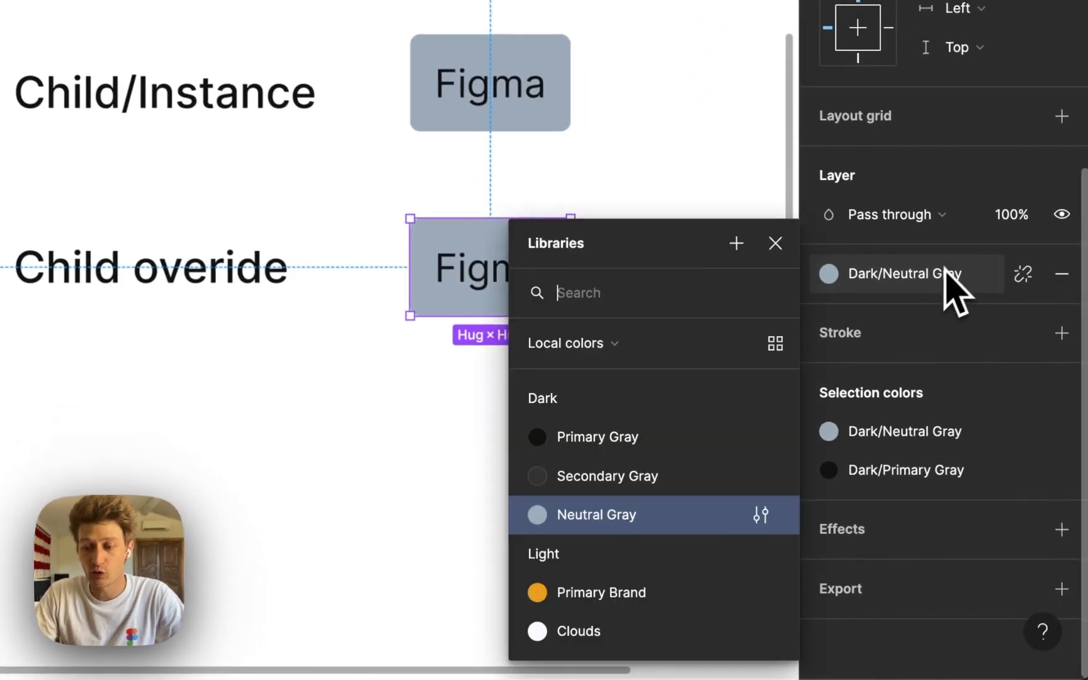
{"action": "left_click", "coordinate": [651, 476]}
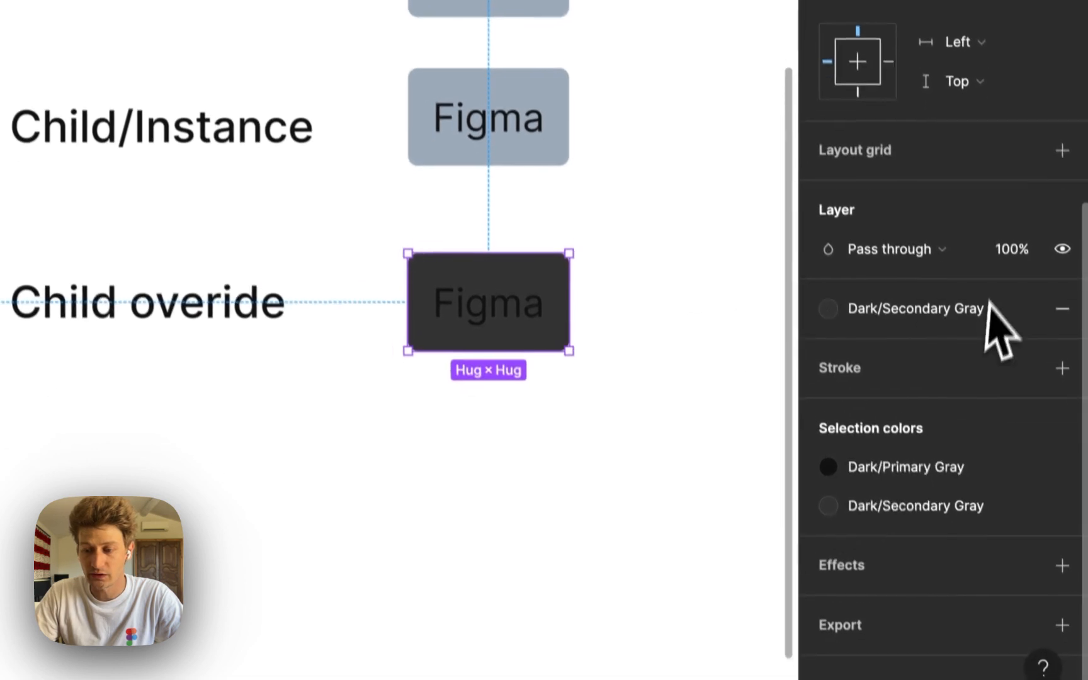
Change the text colour of the Child overide button to the Light/Primary Brand style.
{"action": "left_click", "coordinate": [863, 529]}
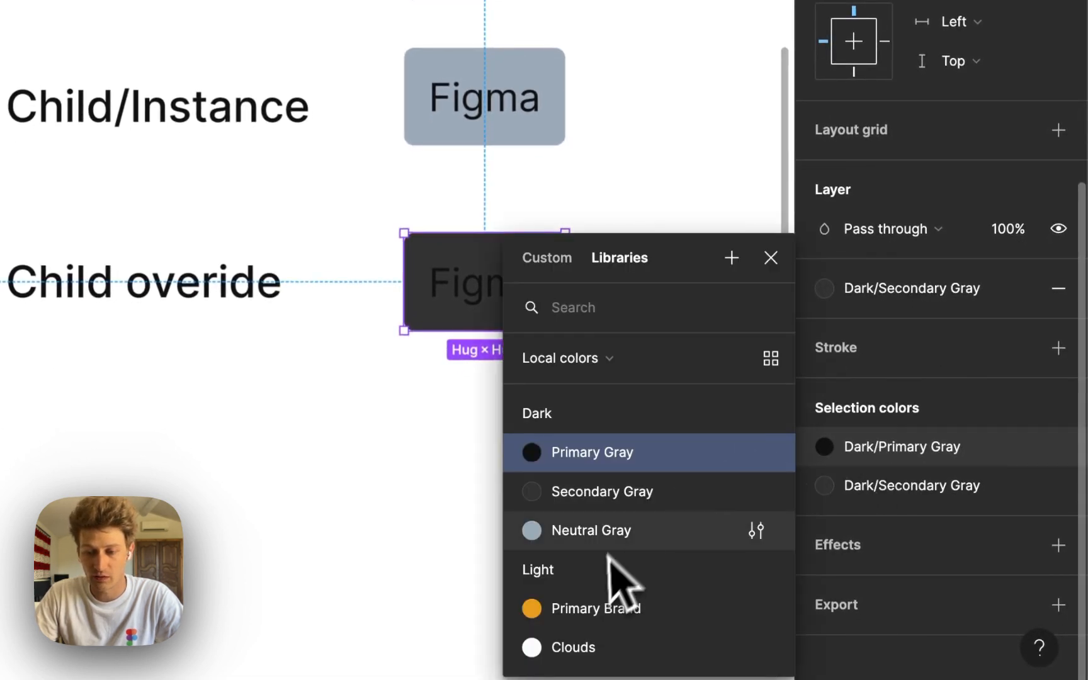
{"action": "left_click", "coordinate": [598, 609]}
{"action": "left_click", "coordinate": [529, 417]}
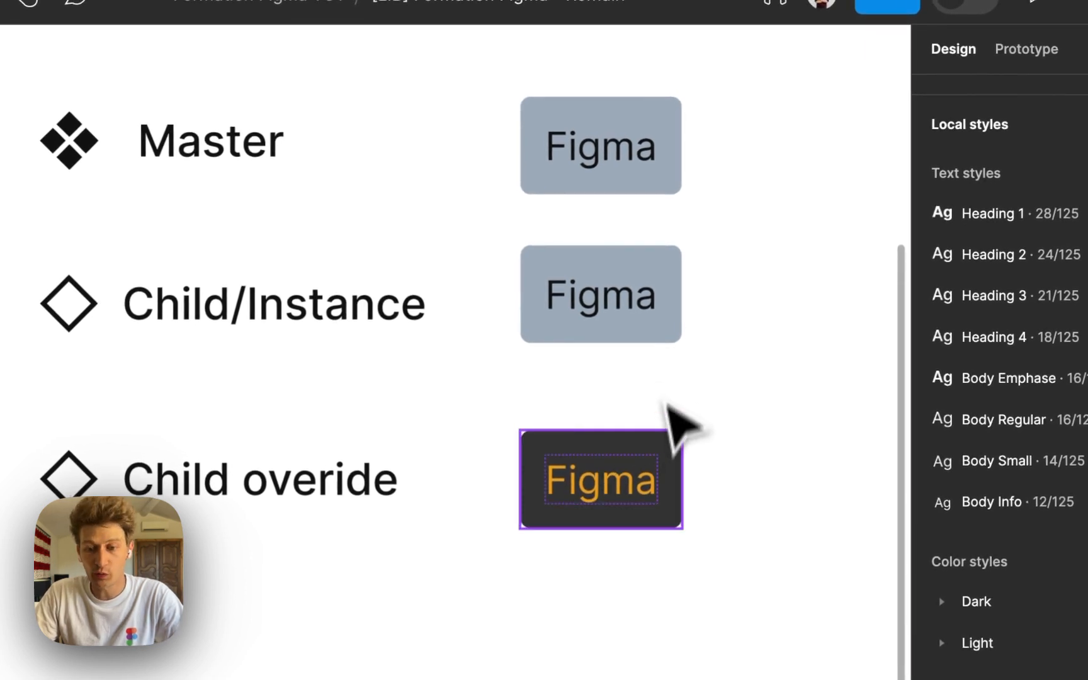
Change the master button component's fill to the Light/Primary Brand colour style.
{"action": "left_click", "coordinate": [641, 470]}
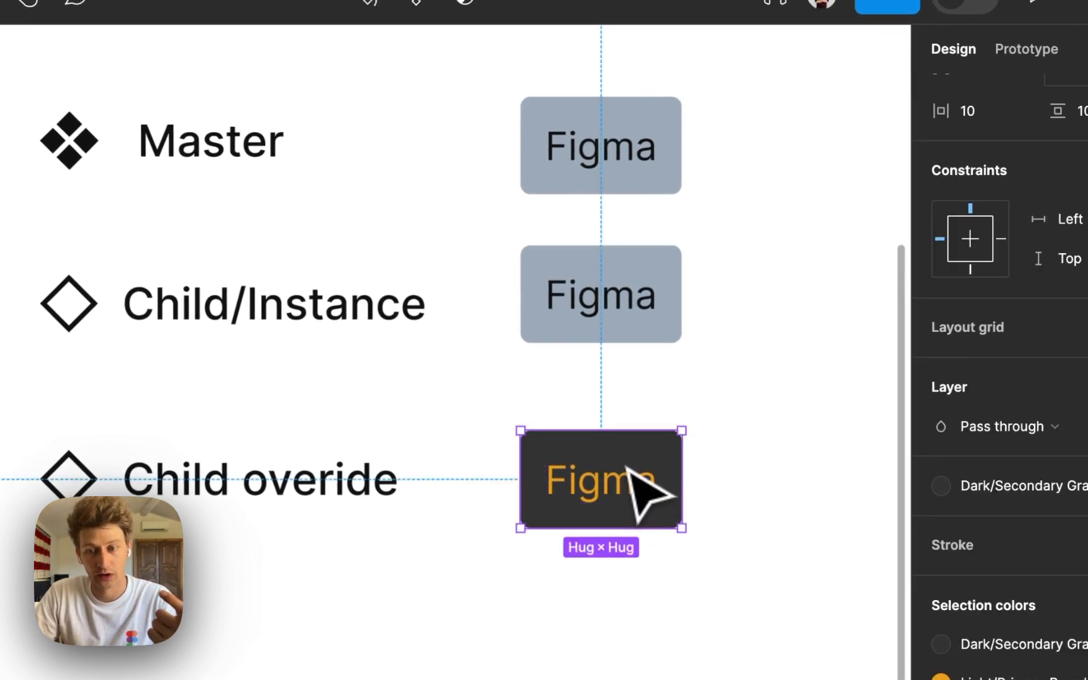
{"action": "left_click", "coordinate": [659, 154]}
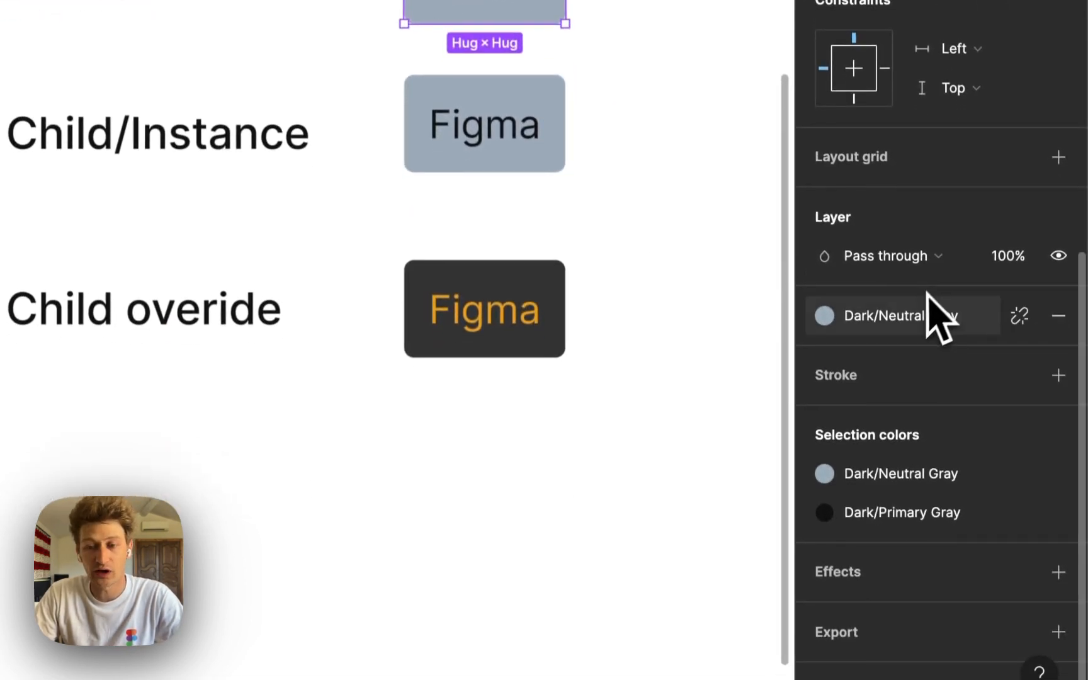
{"action": "left_click", "coordinate": [945, 302]}
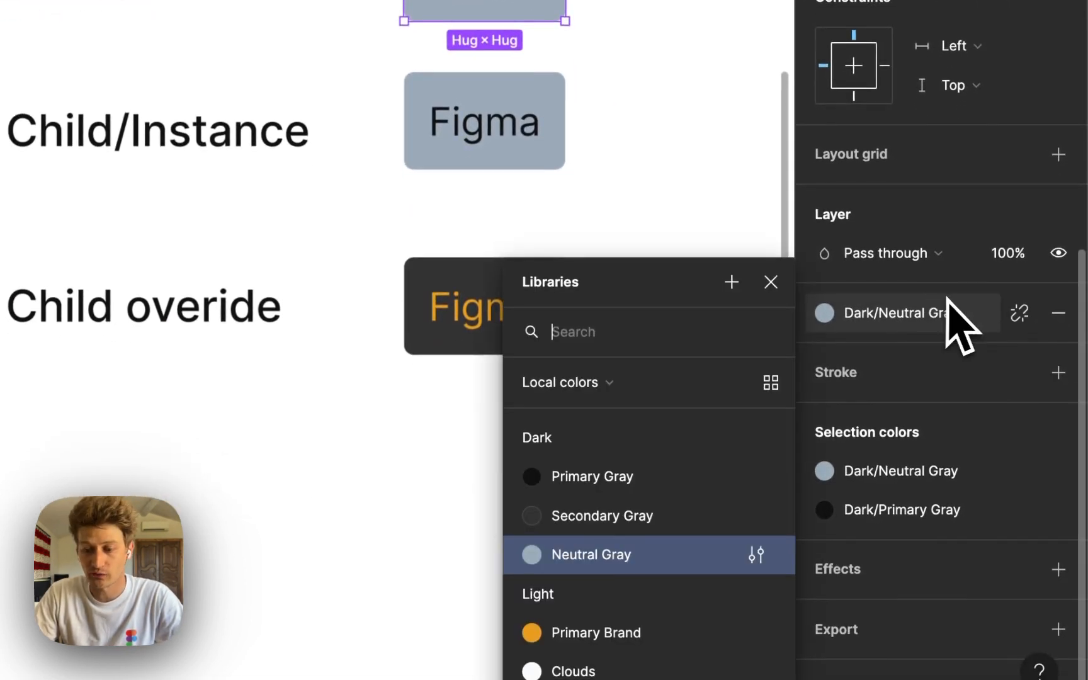
{"action": "left_click", "coordinate": [636, 633]}
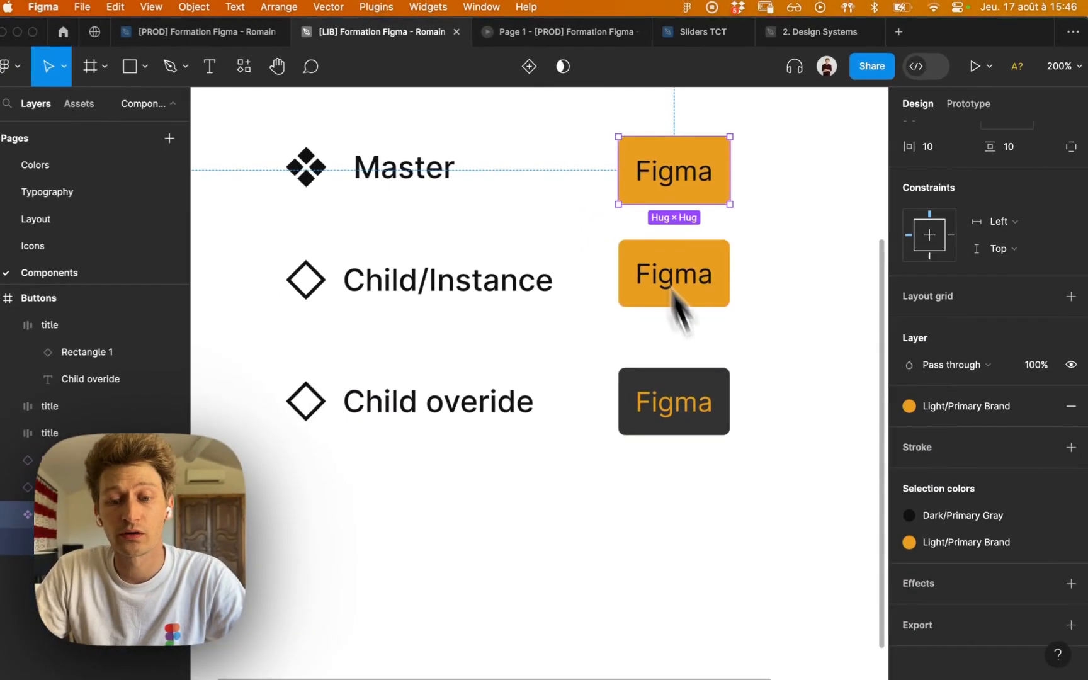
{"action": "left_click", "coordinate": [619, 531]}
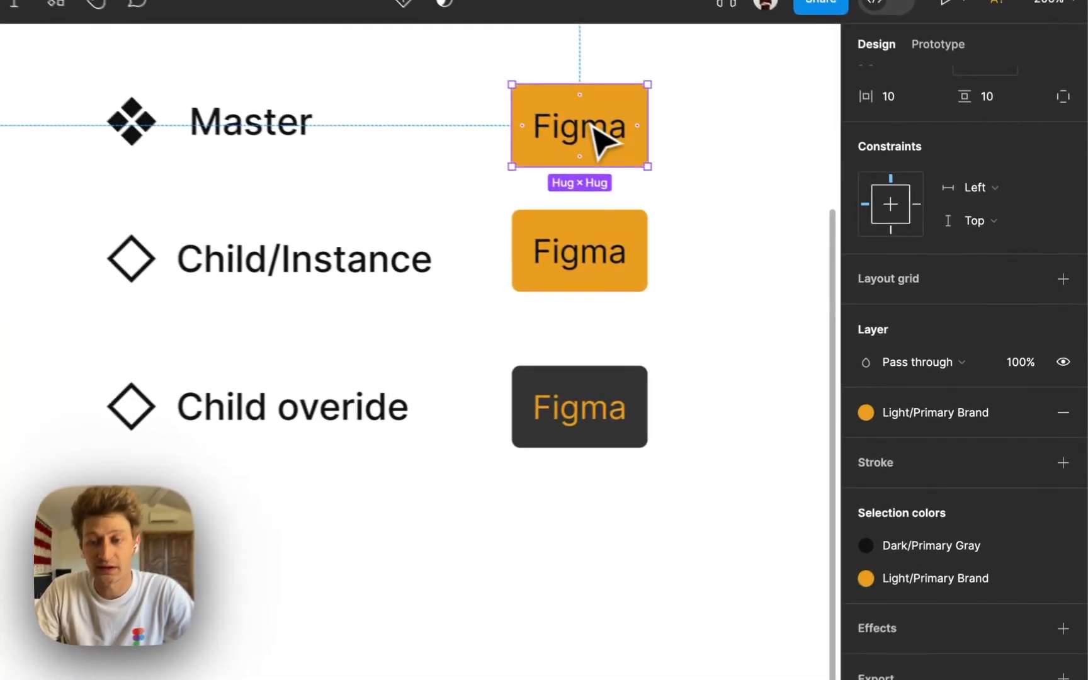
Change the colour of the Figma text inside the master button to the white Light/Clouds style.
{"action": "double_click", "coordinate": [687, 169]}
{"action": "left_click", "coordinate": [930, 534]}
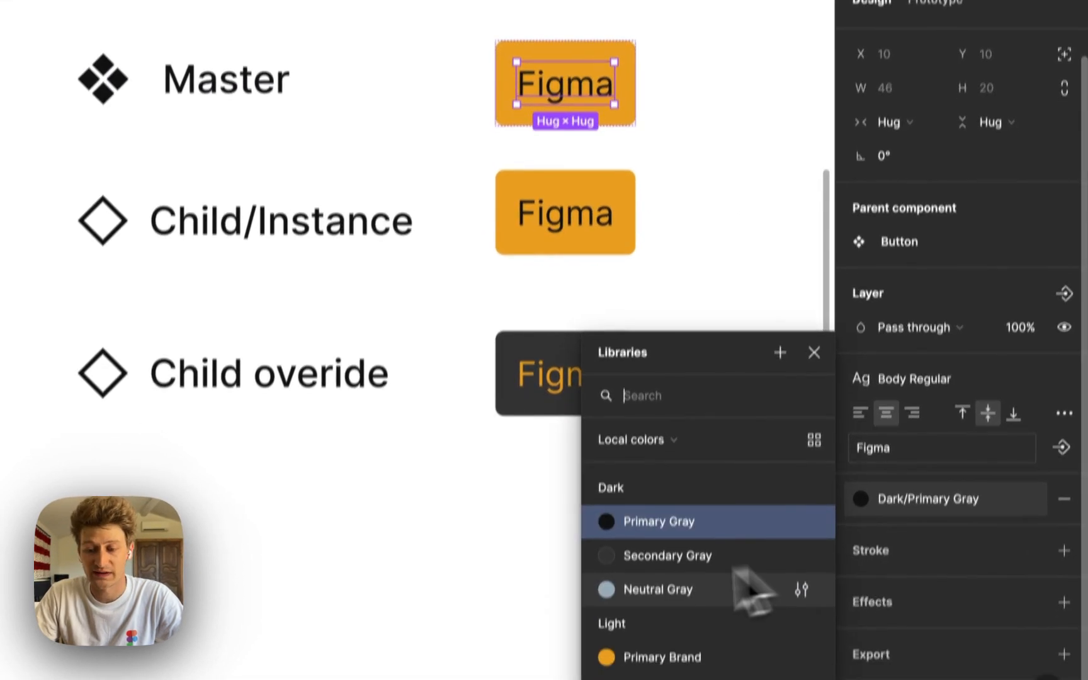
{"action": "left_click", "coordinate": [658, 655]}
{"action": "left_click", "coordinate": [708, 251]}
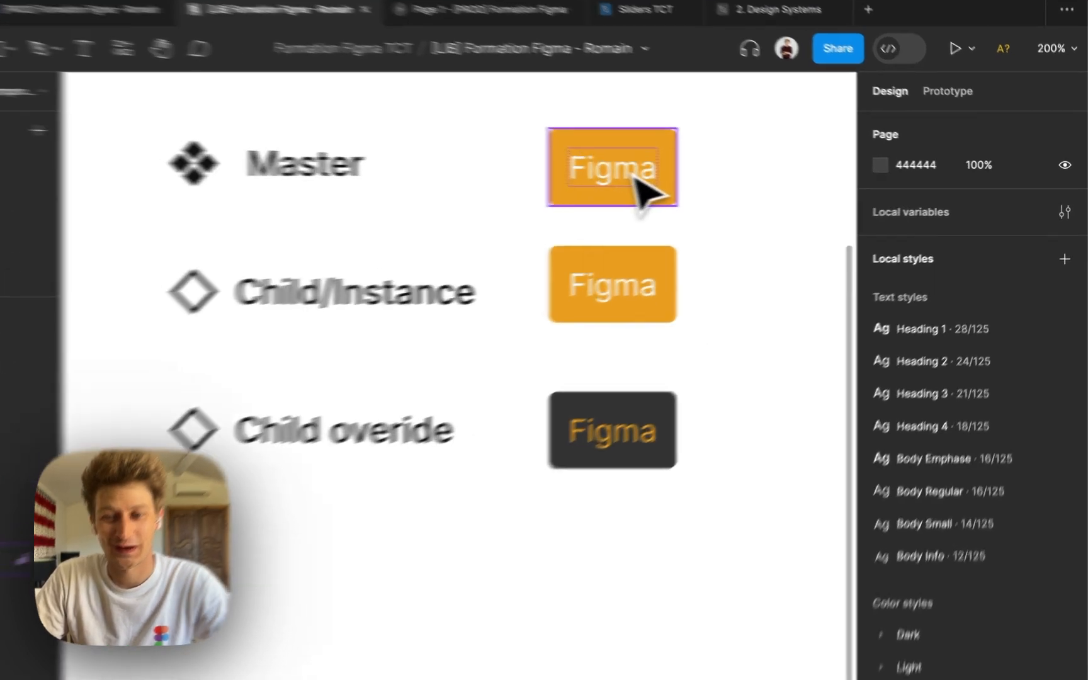
Set the master button component's corner radius to 100.
{"action": "left_click", "coordinate": [693, 177]}
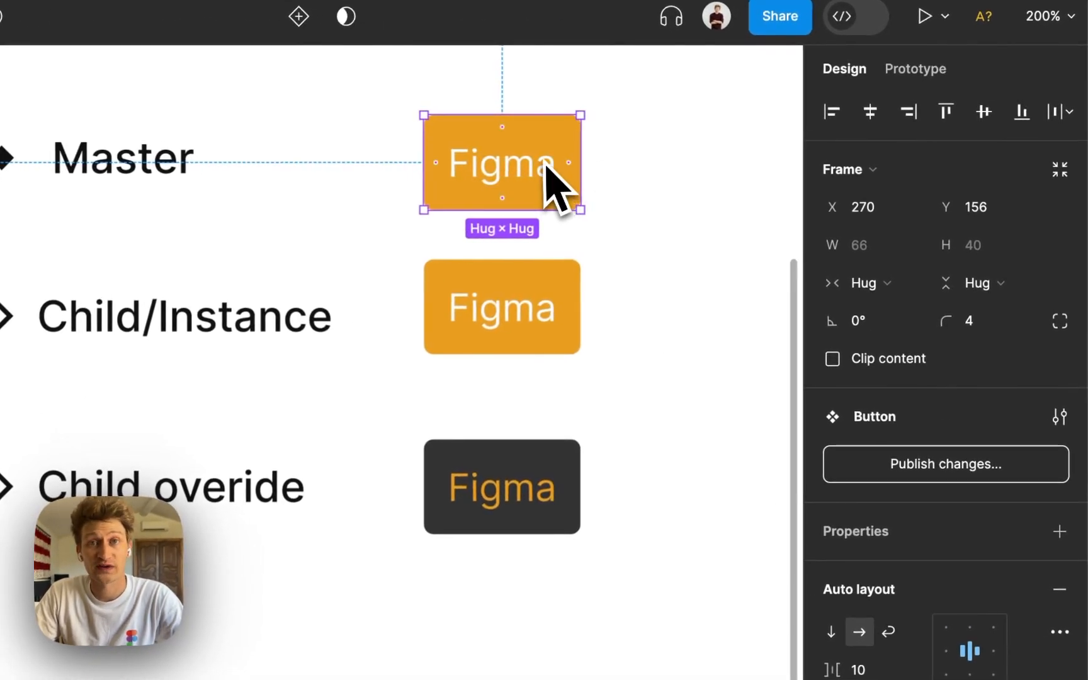
{"action": "left_click", "coordinate": [992, 333]}
{"action": "key", "text": "Return"}
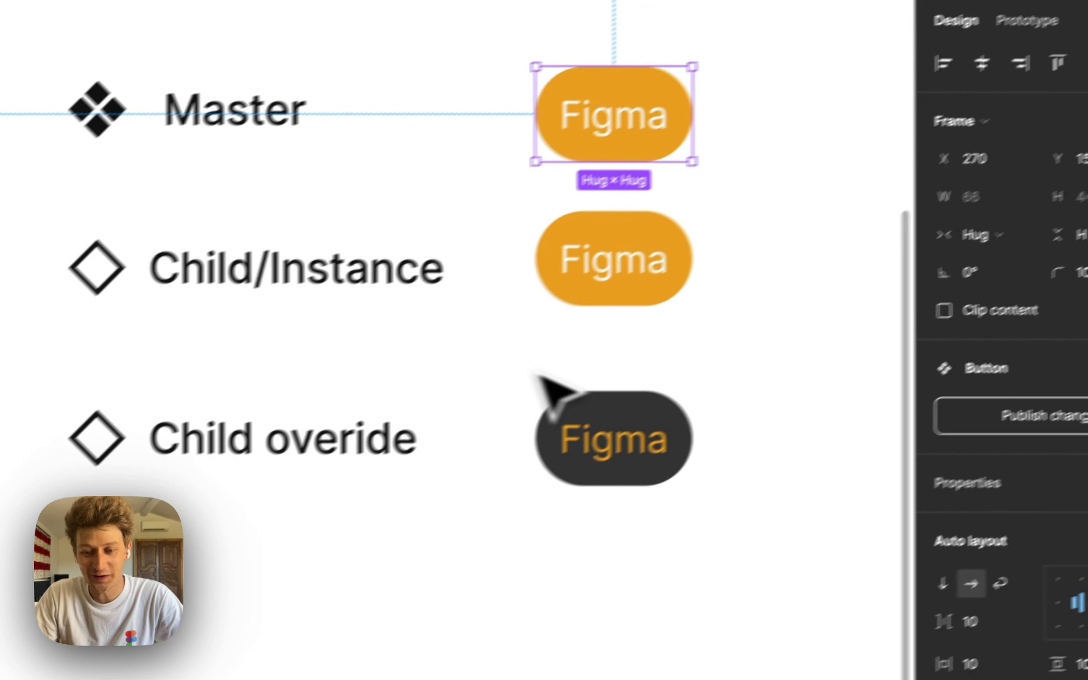
Override the corner radius of the button in the Child overide row with 0.
{"action": "left_click", "coordinate": [526, 479]}
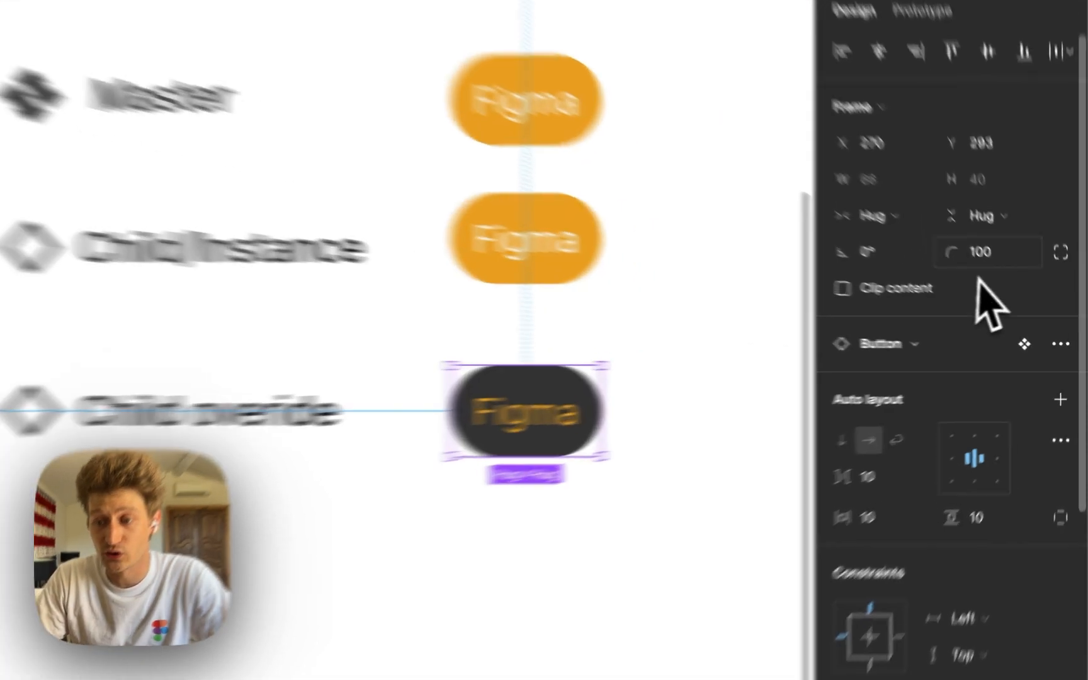
{"action": "left_click", "coordinate": [1012, 282]}
{"action": "type", "text": "0"}
{"action": "key", "text": "Return"}
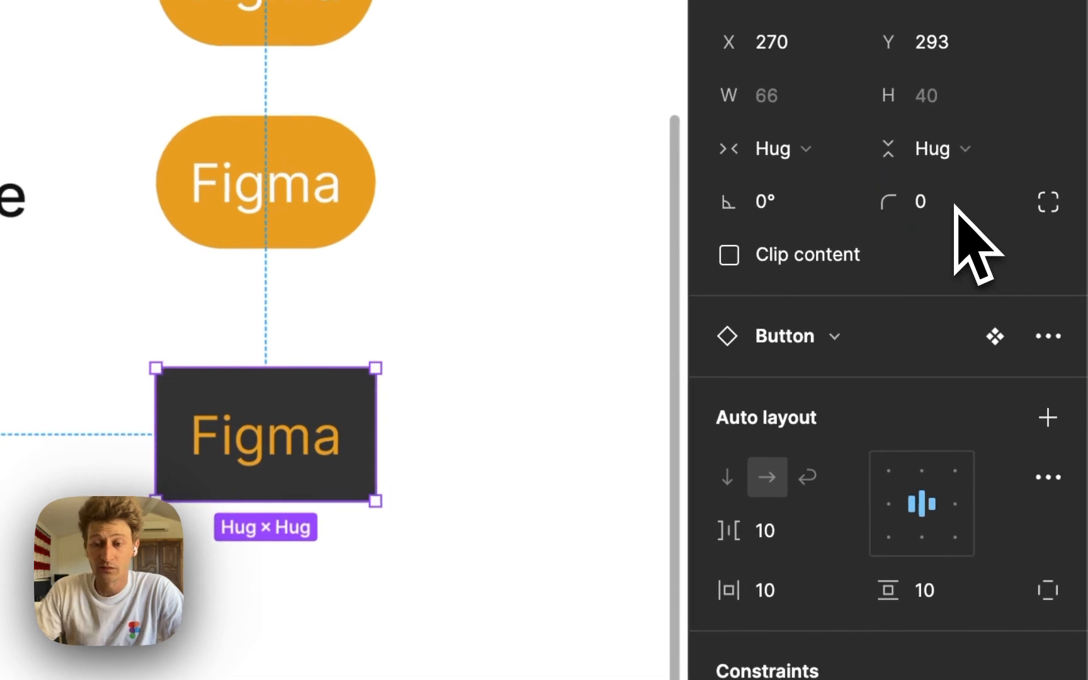
{"action": "left_click", "coordinate": [409, 441]}
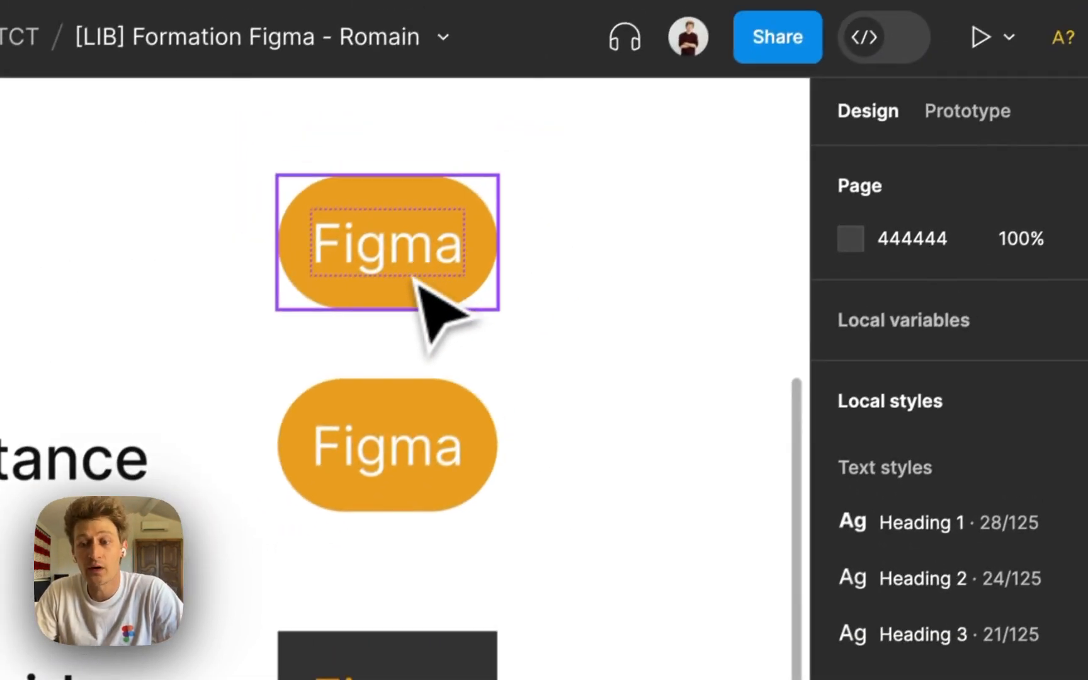
Set the master button component's corner radius to 4.
{"action": "left_click", "coordinate": [419, 283]}
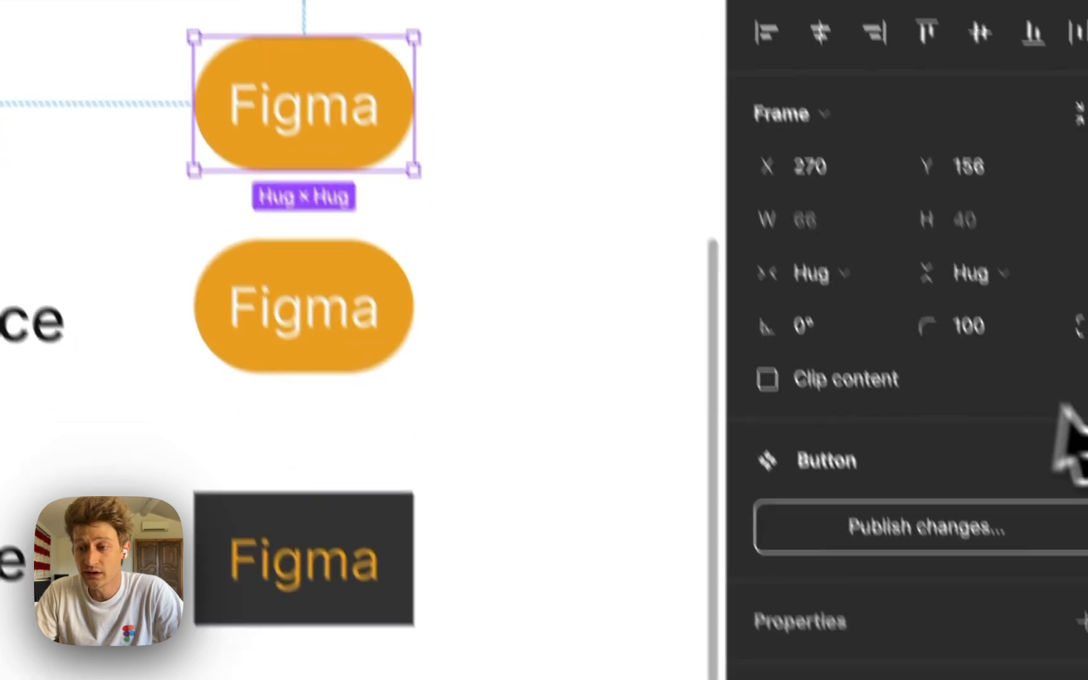
{"action": "left_click", "coordinate": [1033, 474]}
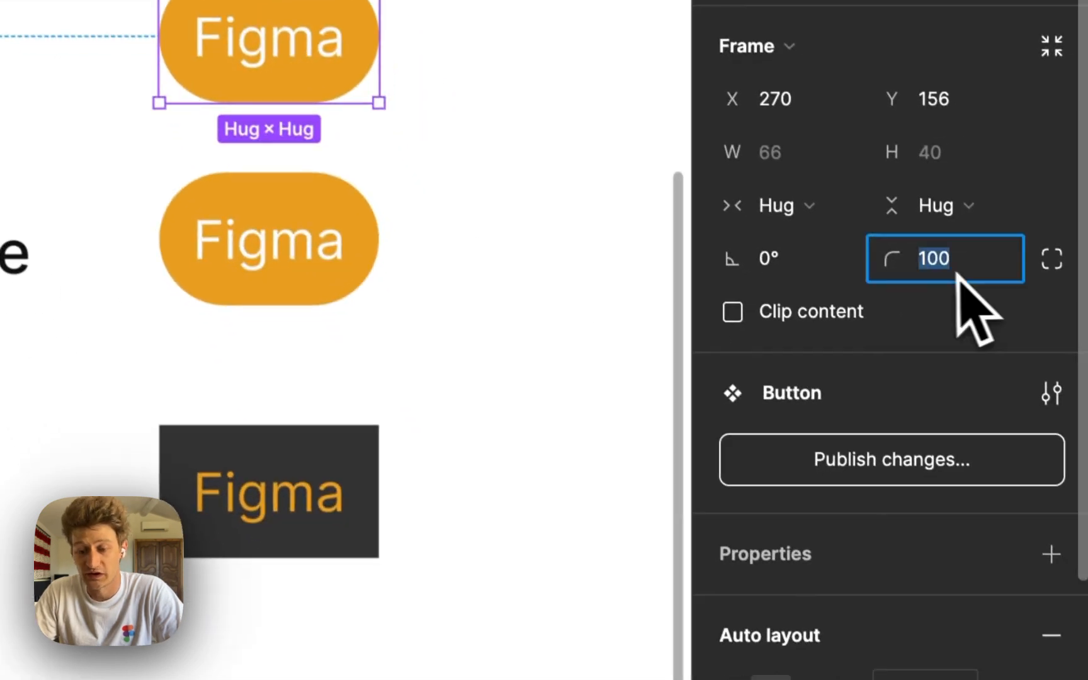
{"action": "type", "text": "4"}
{"action": "key", "text": "Return"}
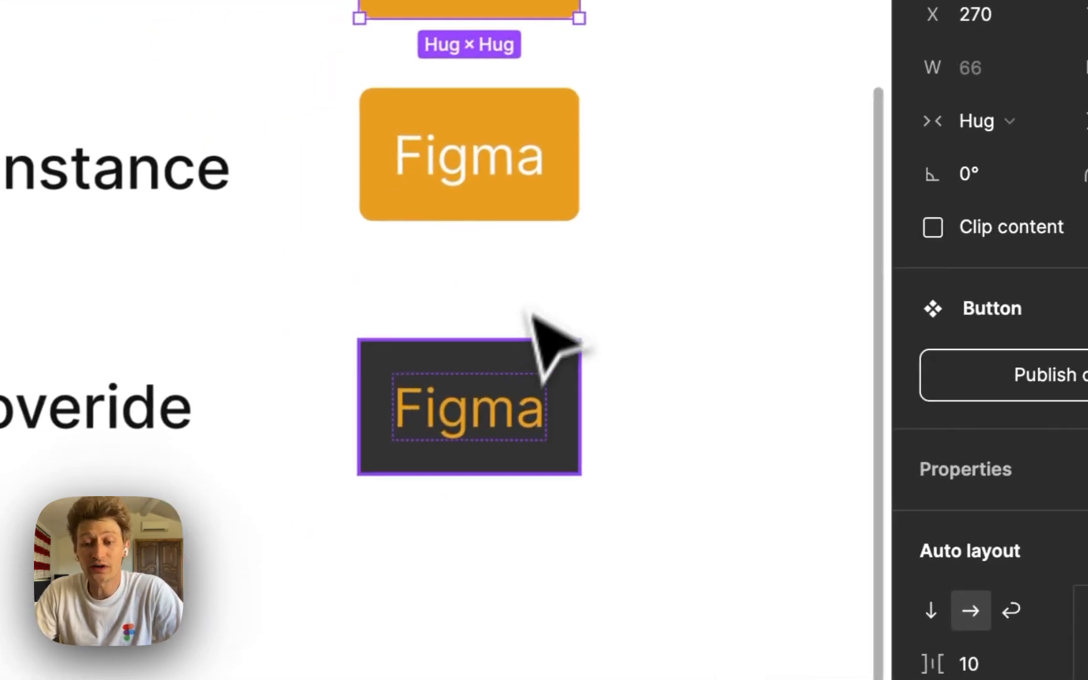
Examine the corners of the Child overide button up close and compare them with the master and instance buttons.
{"action": "left_click", "coordinate": [537, 372]}
{"action": "left_click", "coordinate": [638, 403]}
{"action": "key", "text": "z"}
{"action": "double_click", "coordinate": [591, 315]}
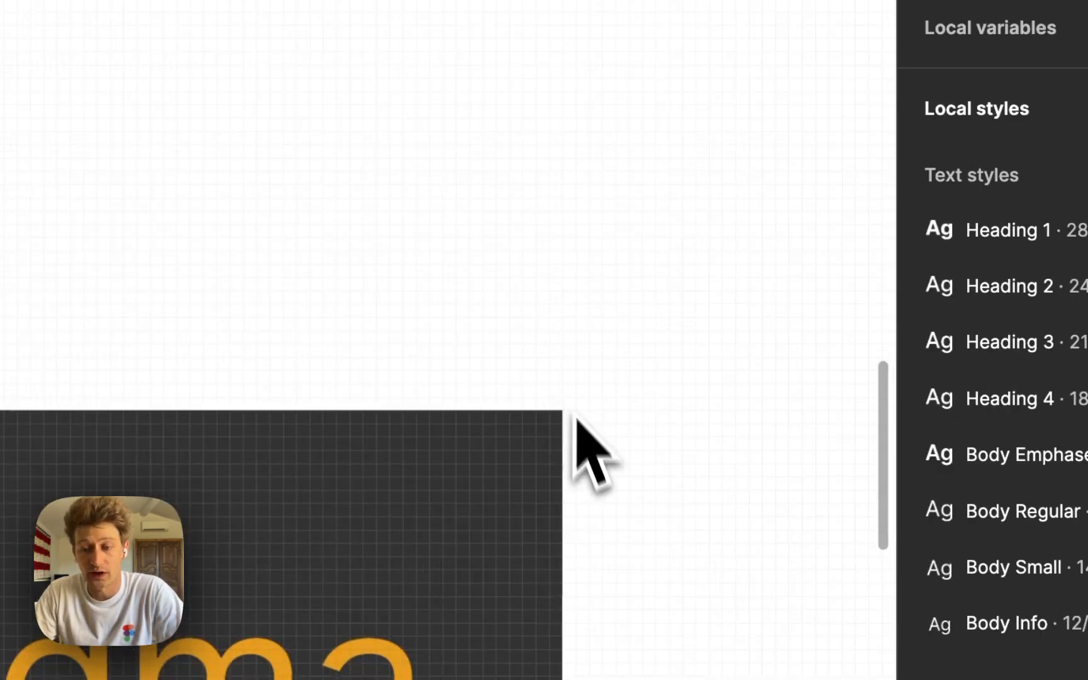
{"action": "left_click", "coordinate": [556, 389], "text": "alt"}
{"action": "left_click", "coordinate": [471, 406], "text": "alt"}
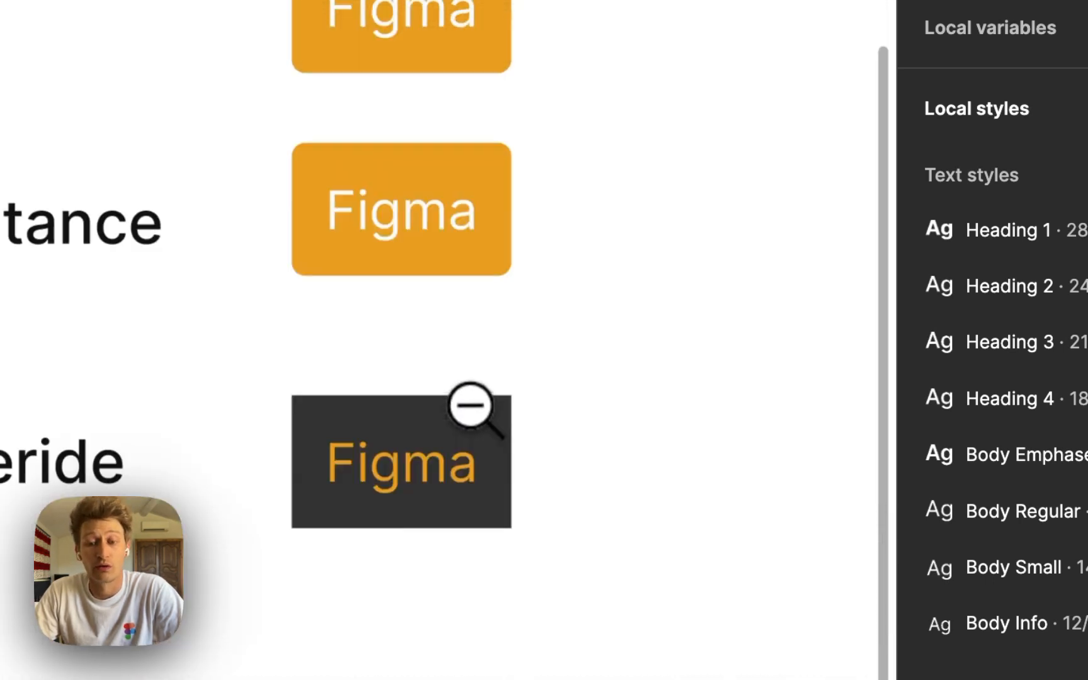
{"action": "left_click", "coordinate": [471, 406], "text": "alt"}
{"action": "left_click", "coordinate": [396, 454]}
{"action": "scroll", "coordinate": [420, 424], "scroll_direction": "up", "scroll_amount": 2}
{"action": "scroll", "coordinate": [445, 479], "scroll_direction": "left", "scroll_amount": 2}
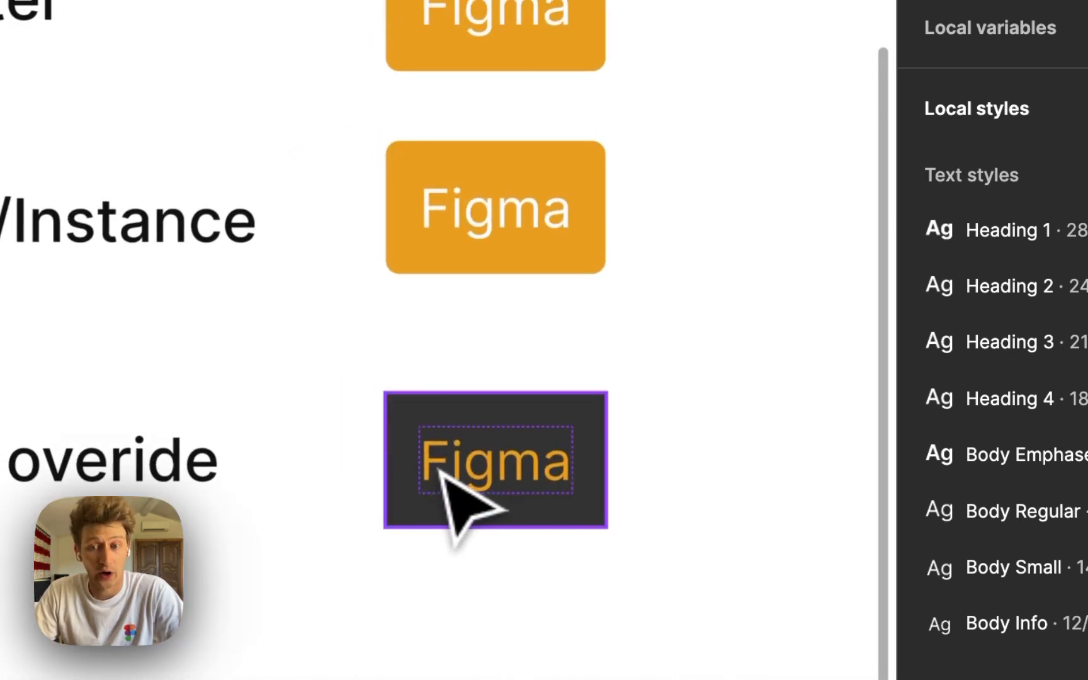
{"action": "left_click", "coordinate": [381, 572]}
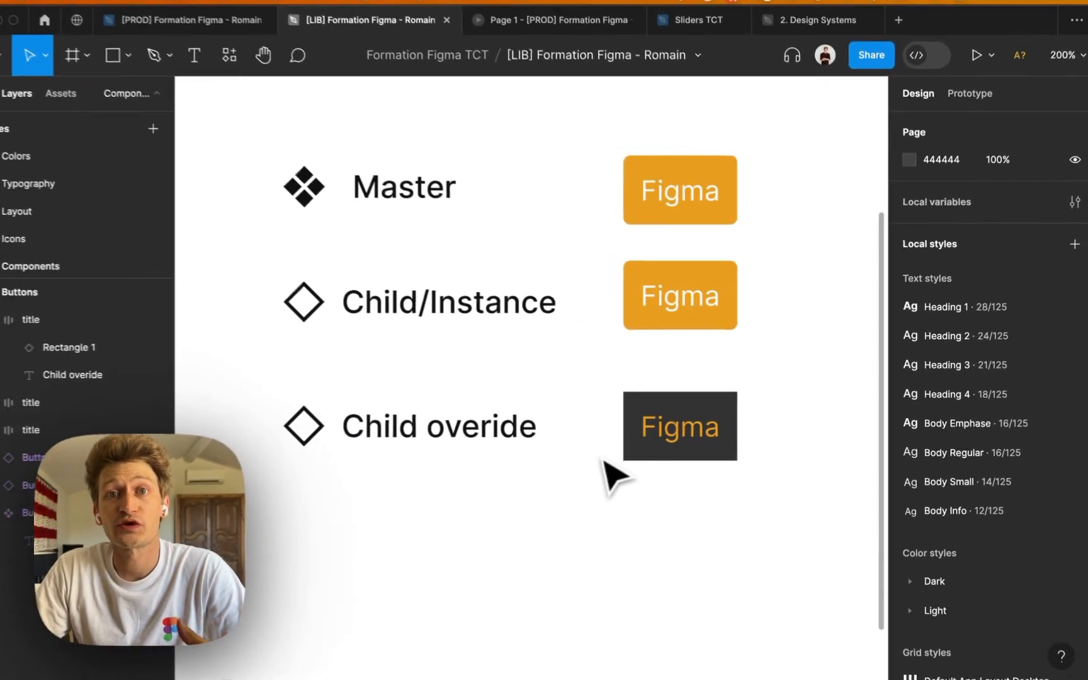